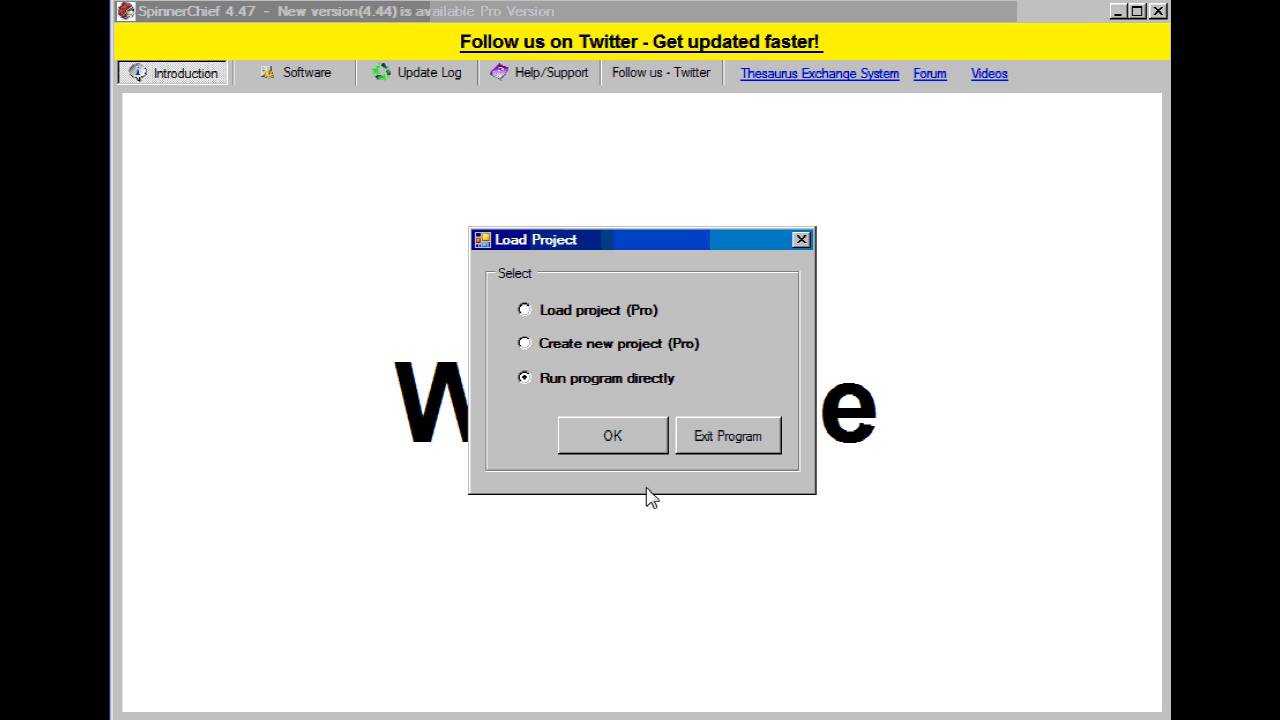
- Run the program directly with the English cloud thesaurus and open the article-writing workspace
left_click(613, 437)
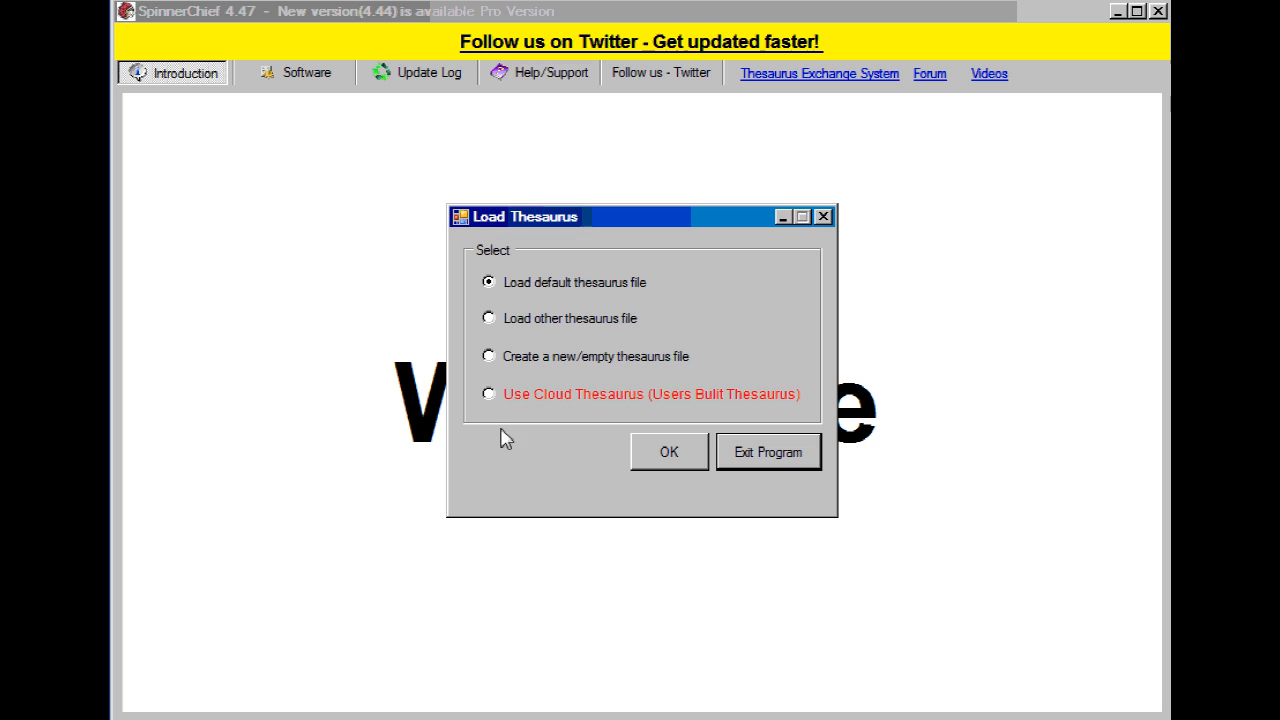
left_click(488, 394)
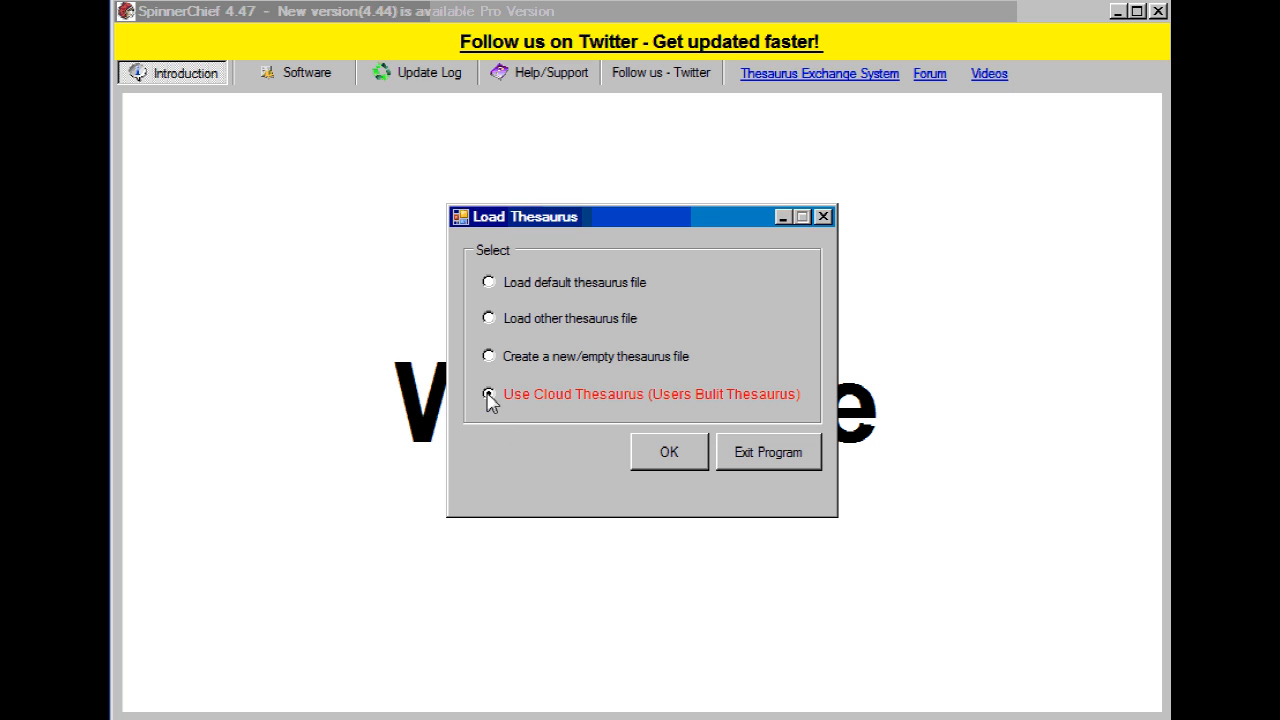
left_click(680, 462)
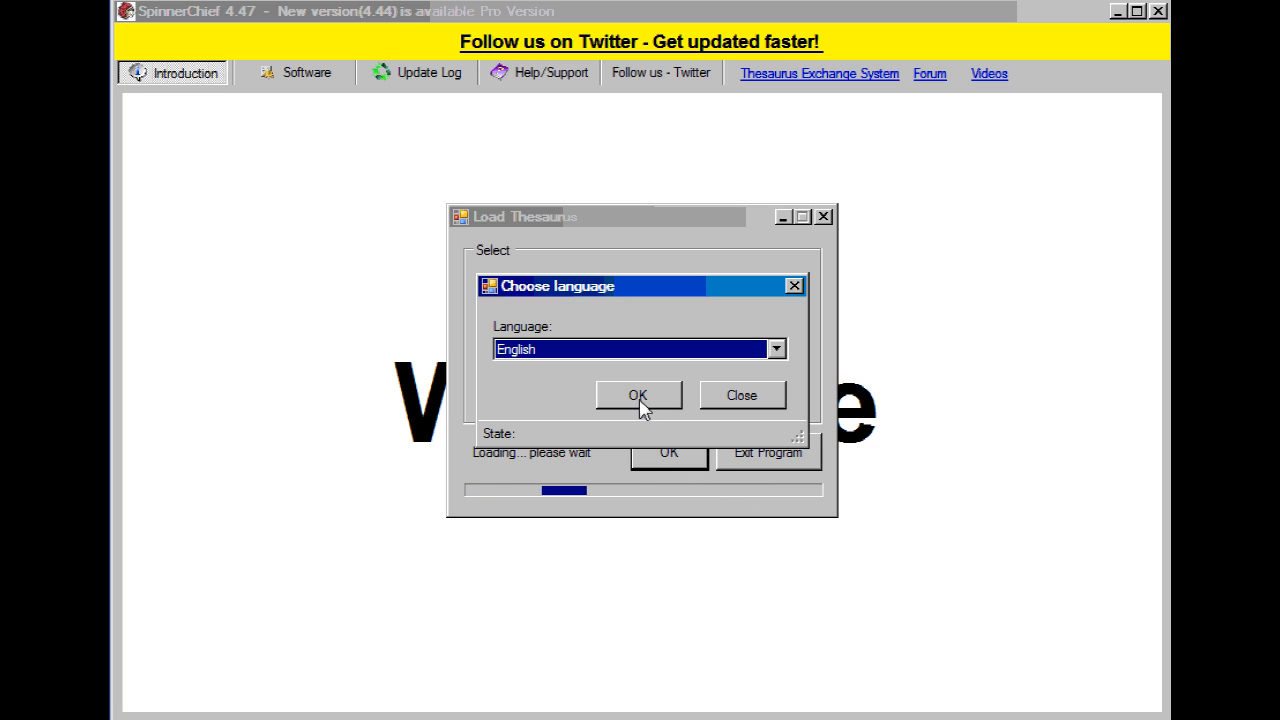
left_click(640, 398)
left_click(640, 398)
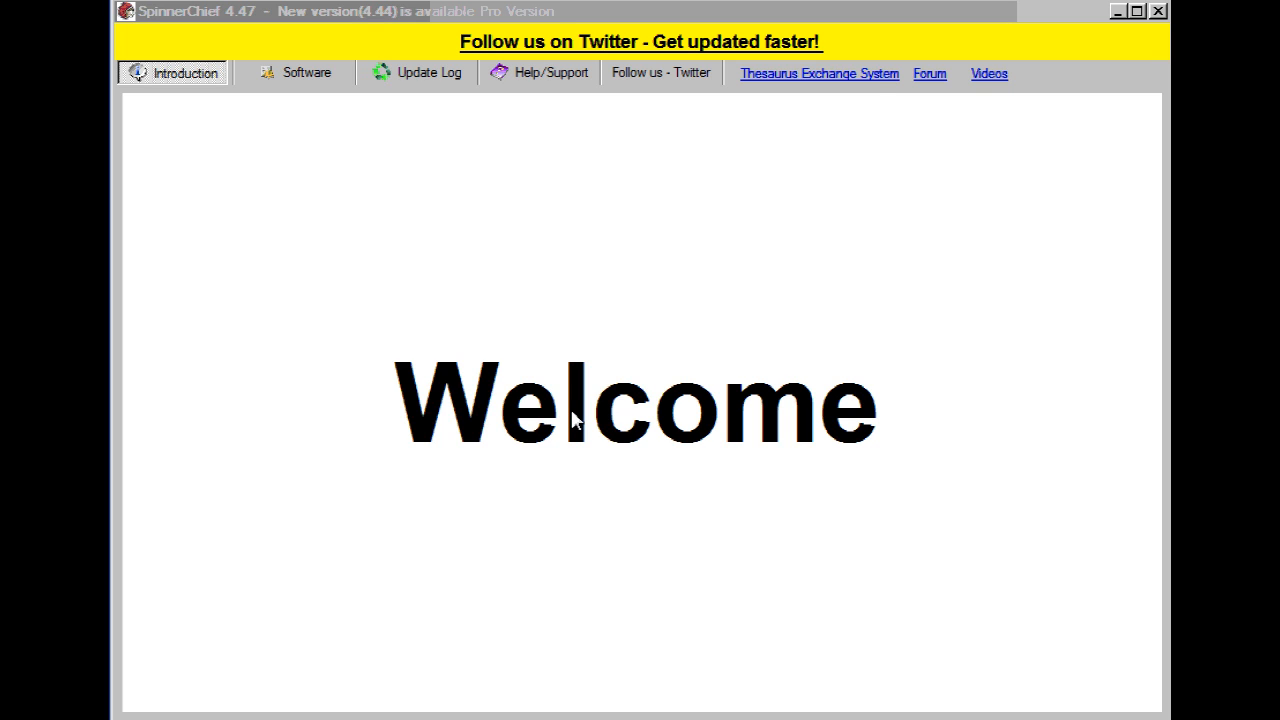
left_click(310, 78)
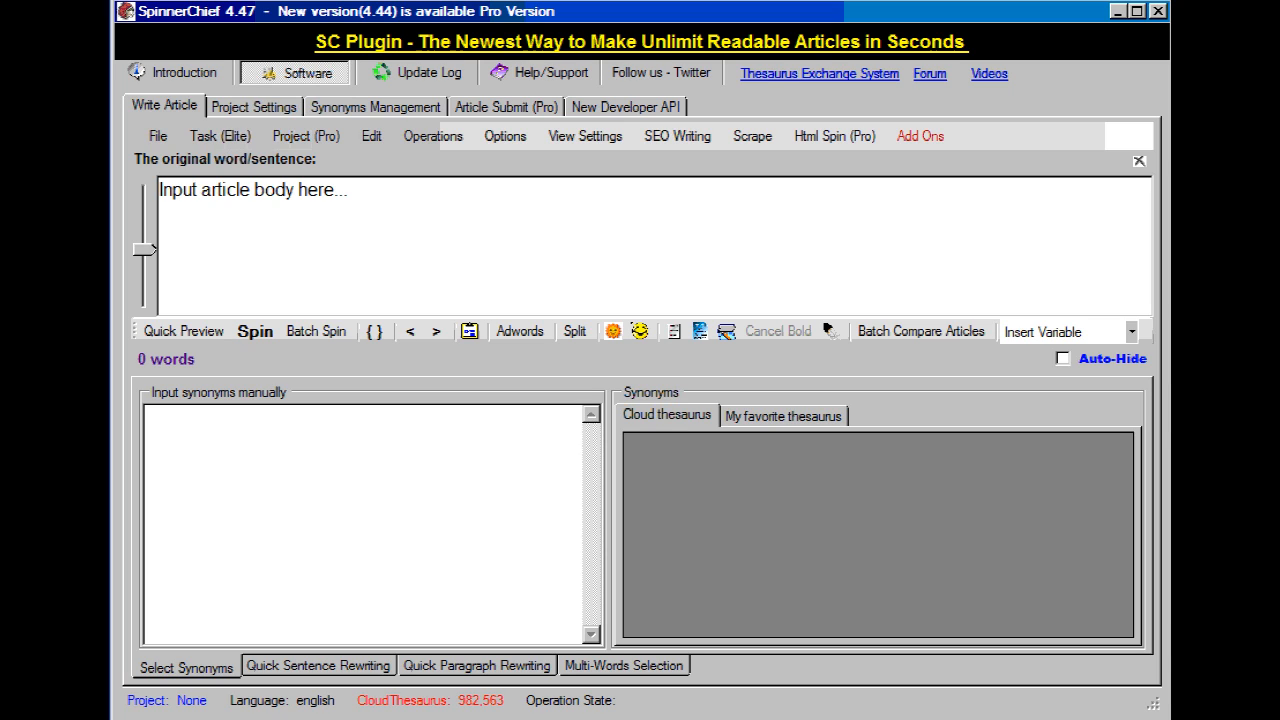
- Paste the copied weight-loss article from the text editor into the article body
key("alt+Tab")
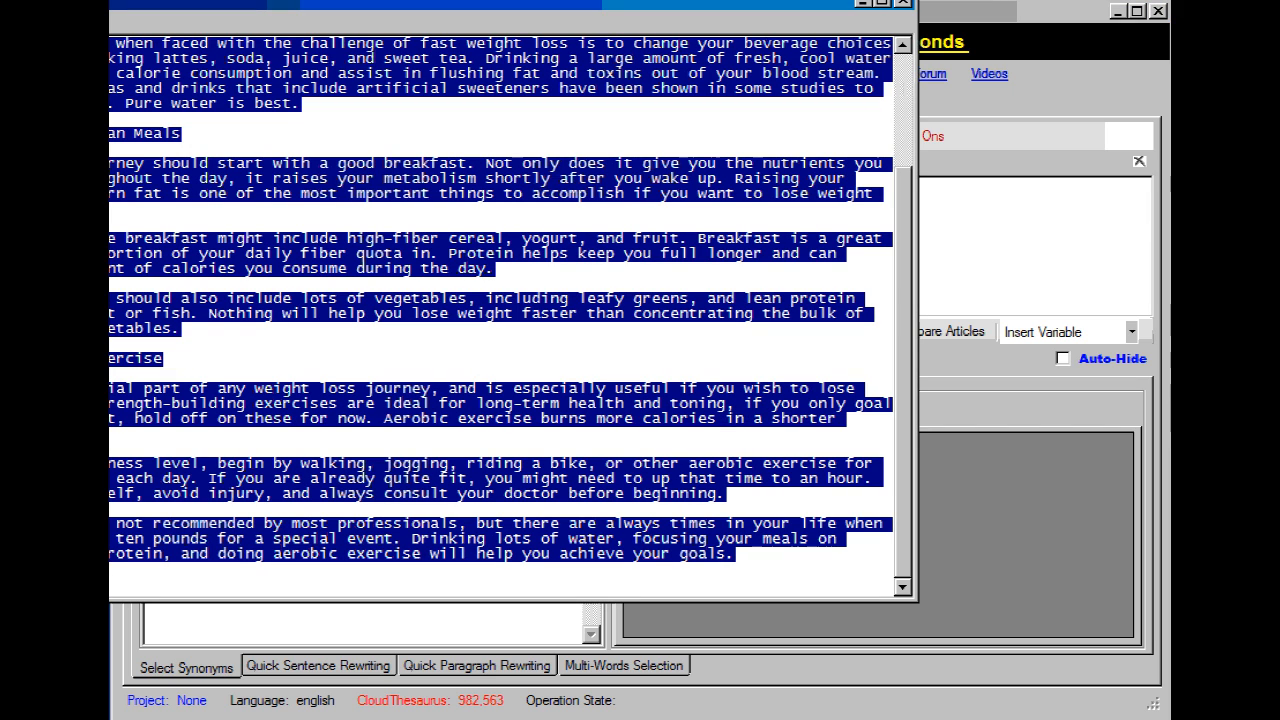
key("alt+Tab")
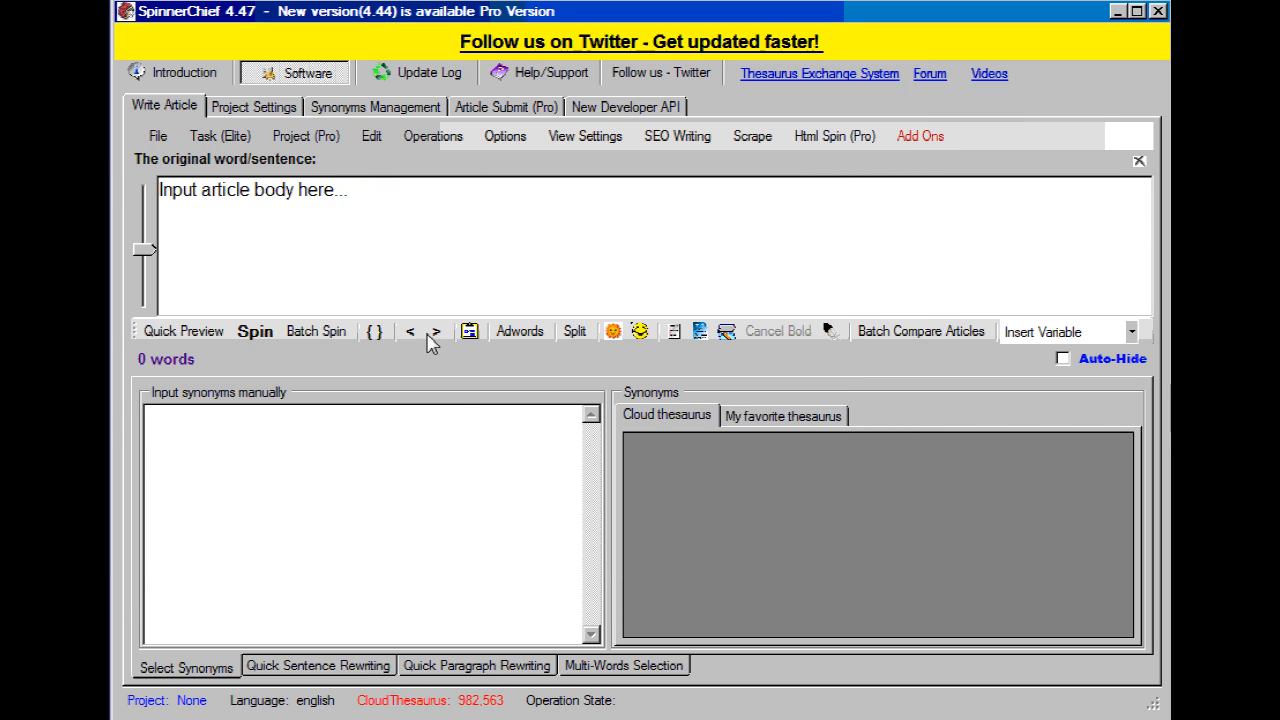
left_click(412, 202)
key("ctrl+v")
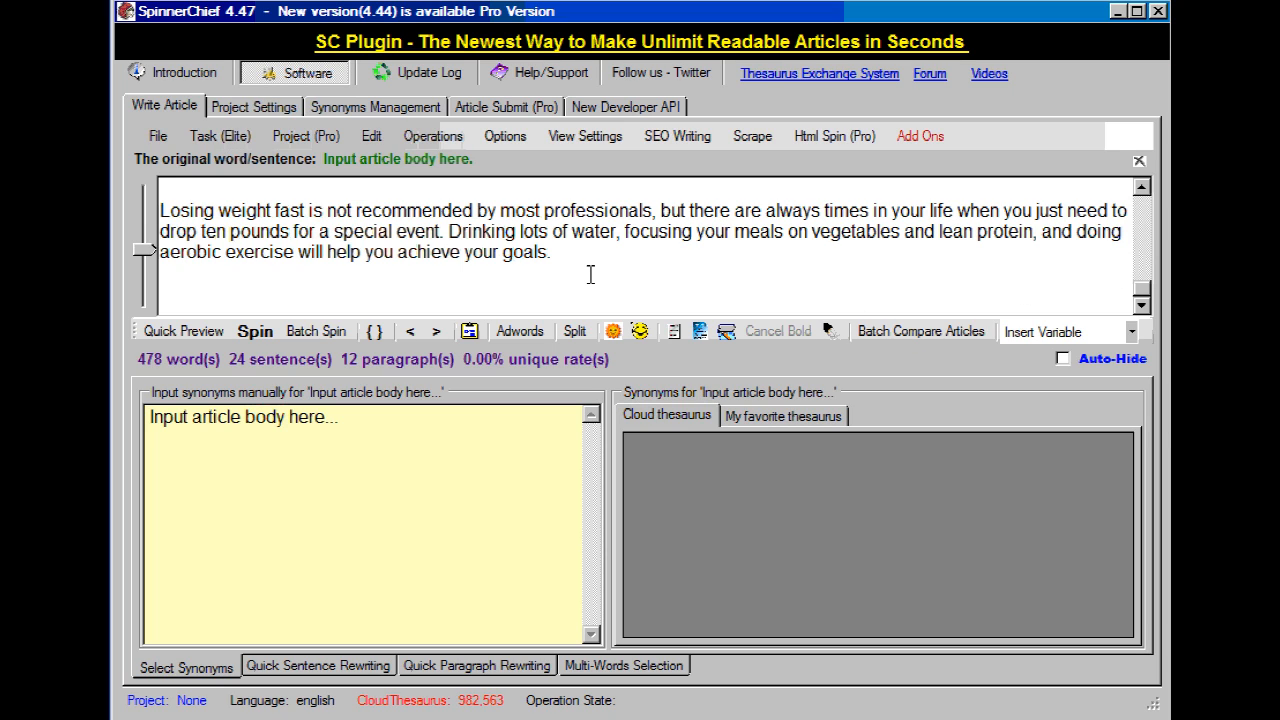
- Open the article spin settings and enable everyone's favorite synonyms for the cloud thesaurus
left_click(268, 341)
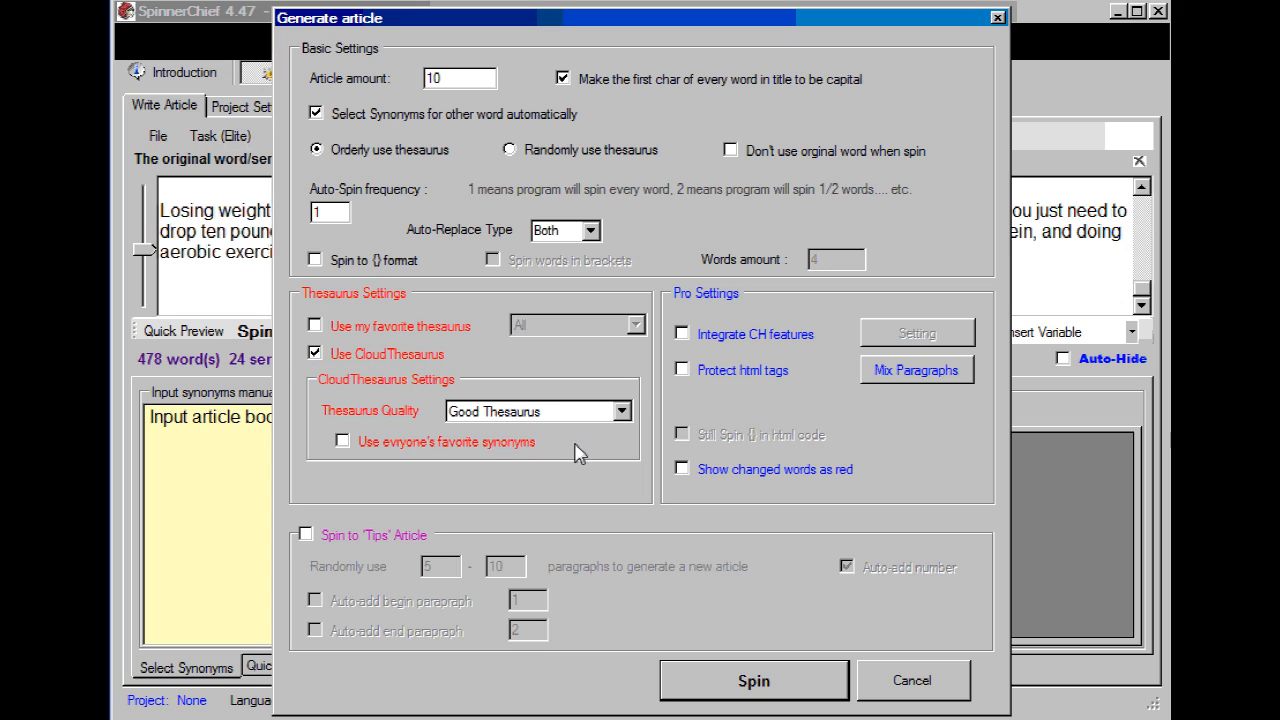
left_click(624, 414)
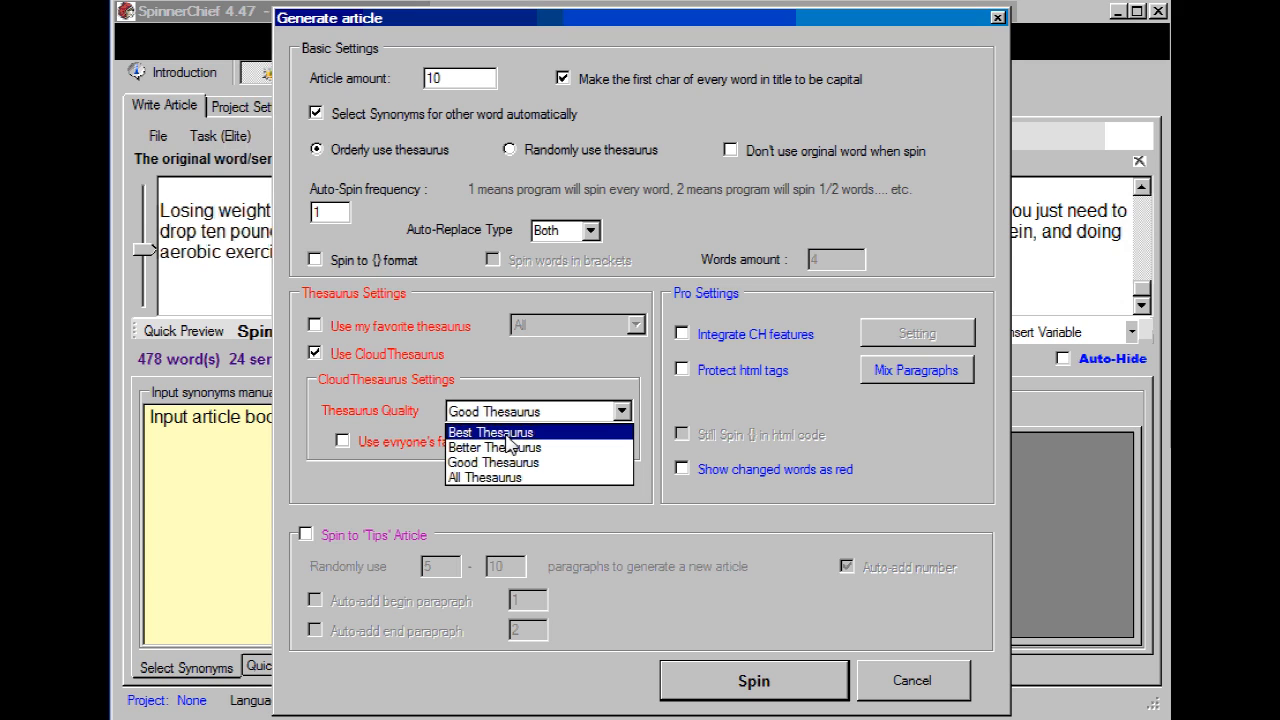
left_click(380, 495)
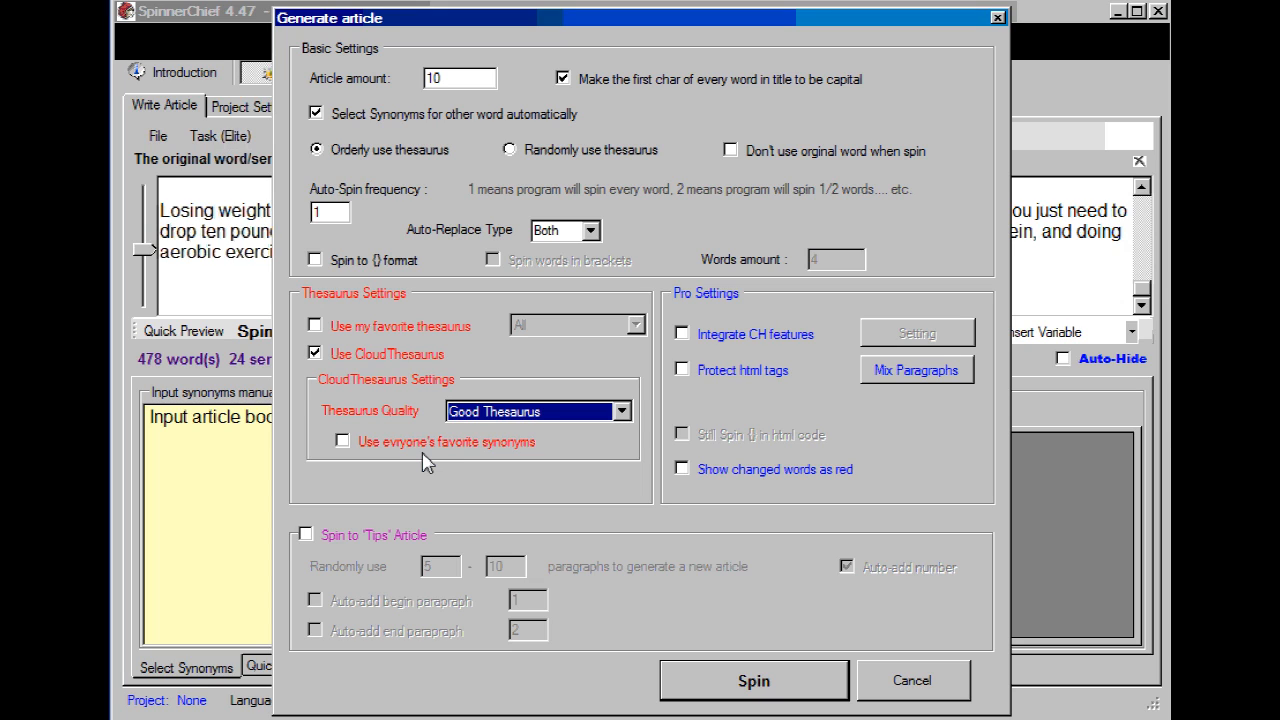
left_click(342, 442)
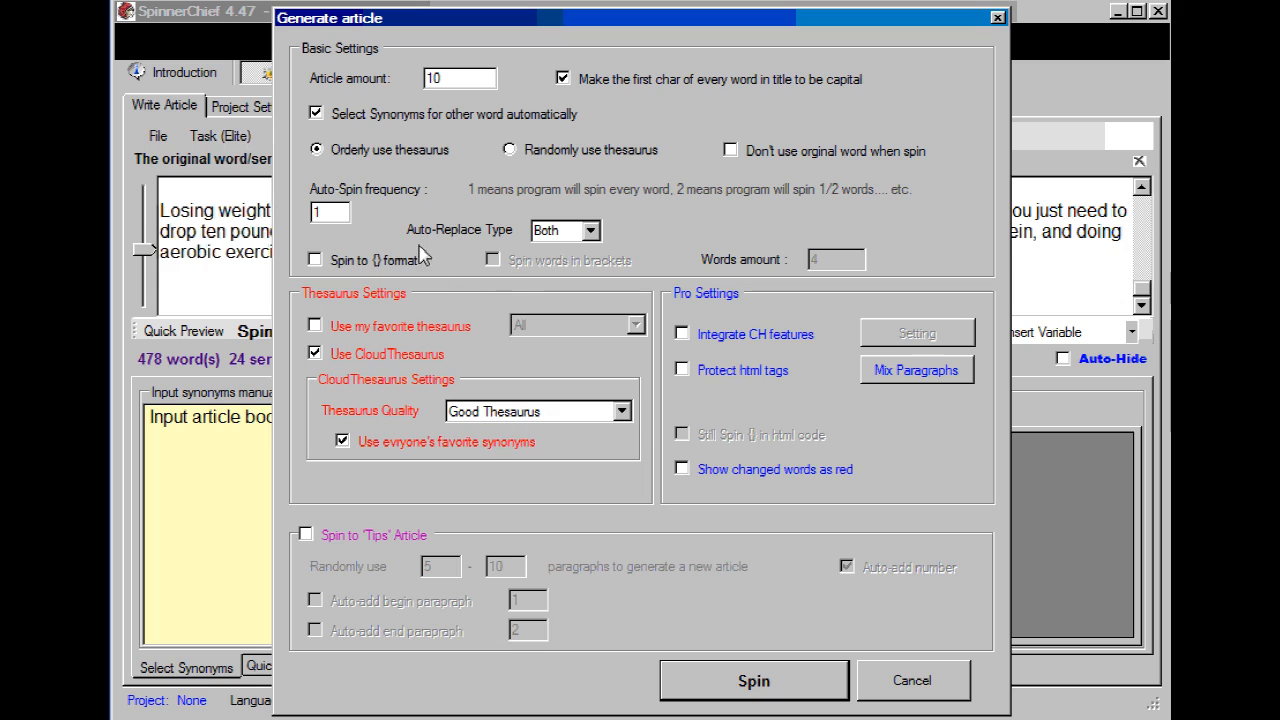
- Set the article amount to 1, disable automatic synonym selection for other words, and generate the article
left_click(463, 84)
key("BackSpace")
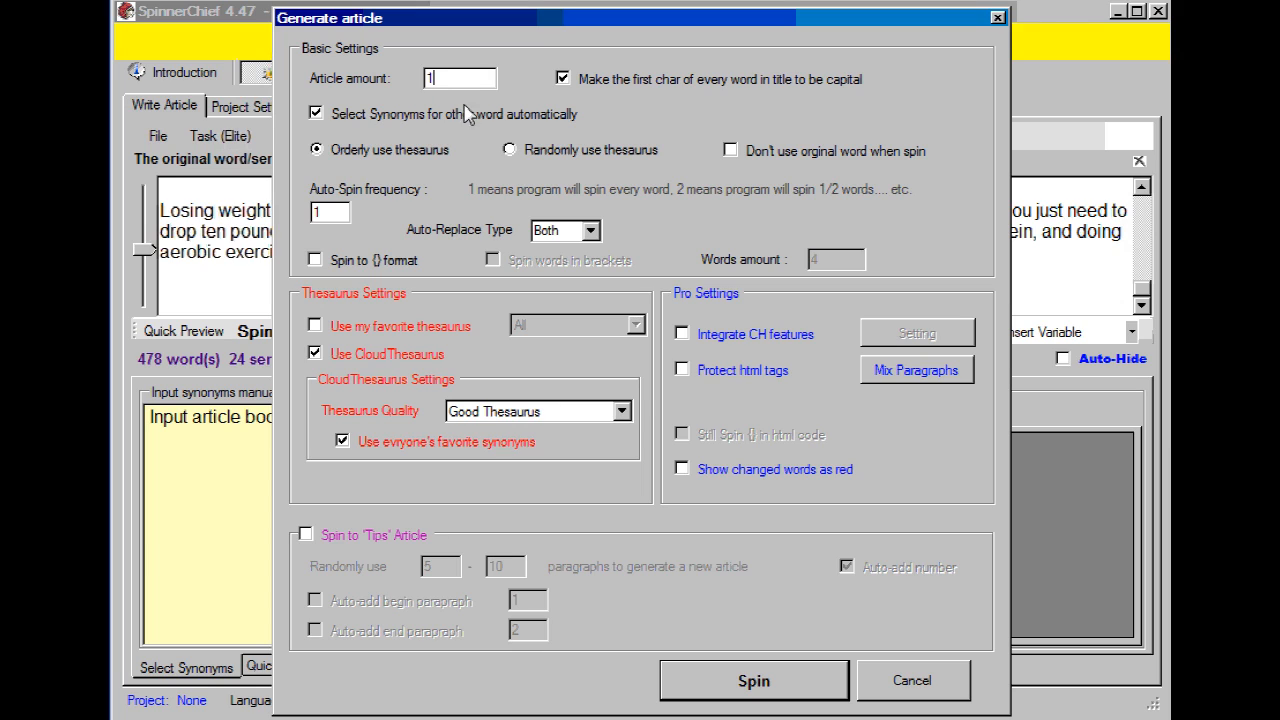
left_click(314, 112)
left_click(727, 688)
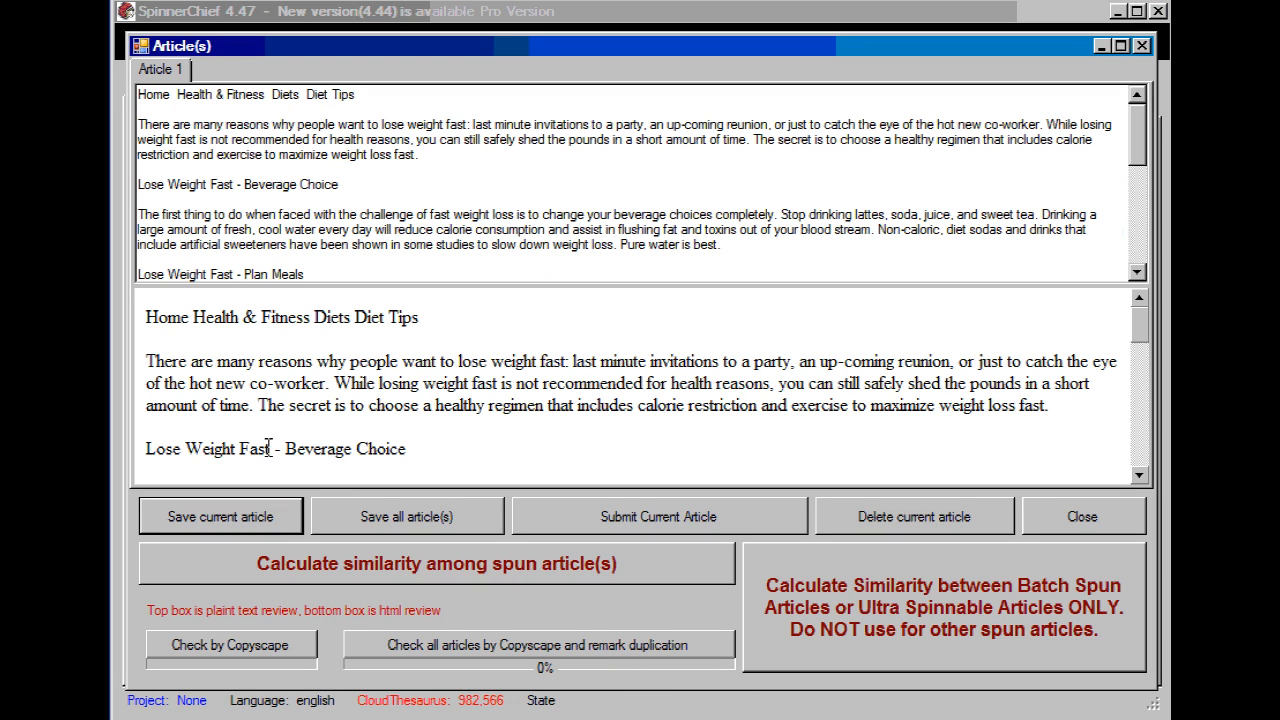
- Check the generated article with Copyscape, review the duplicated text, and close the results and article windows
left_click(268, 652)
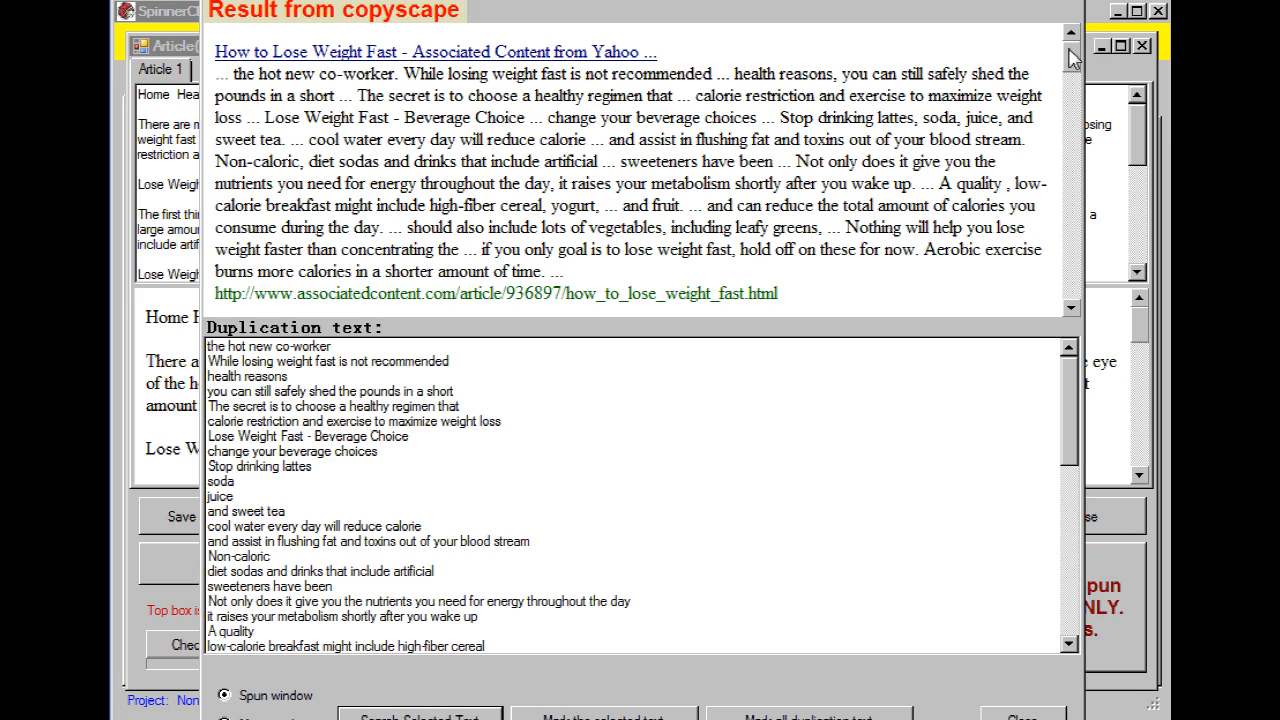
left_click_drag(1071, 52, 1071, 285)
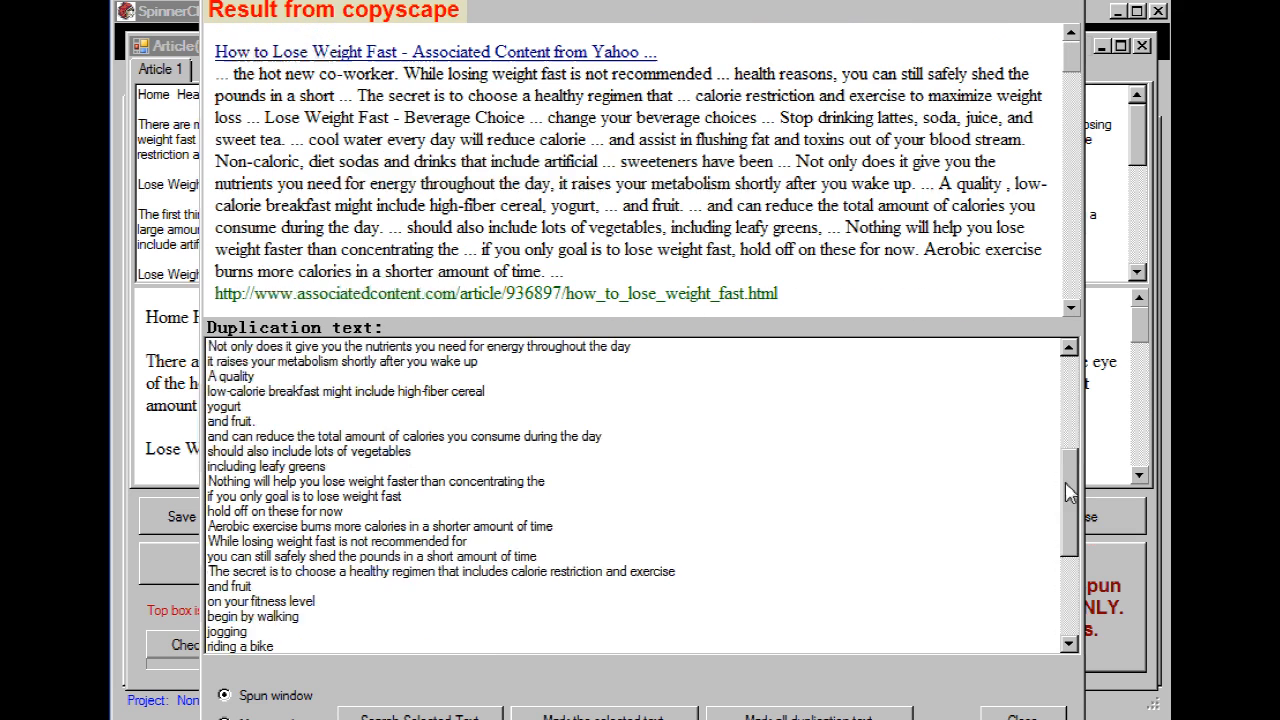
left_click_drag(1064, 483, 1064, 536)
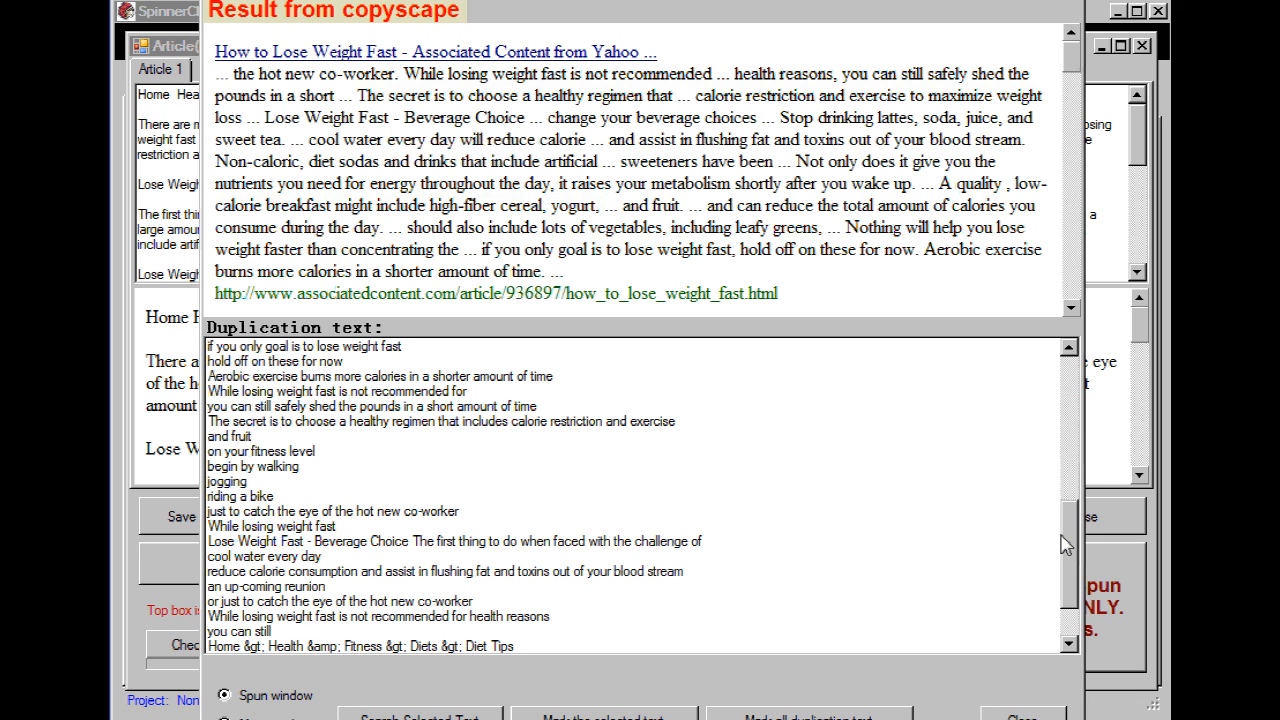
left_click(1073, 3)
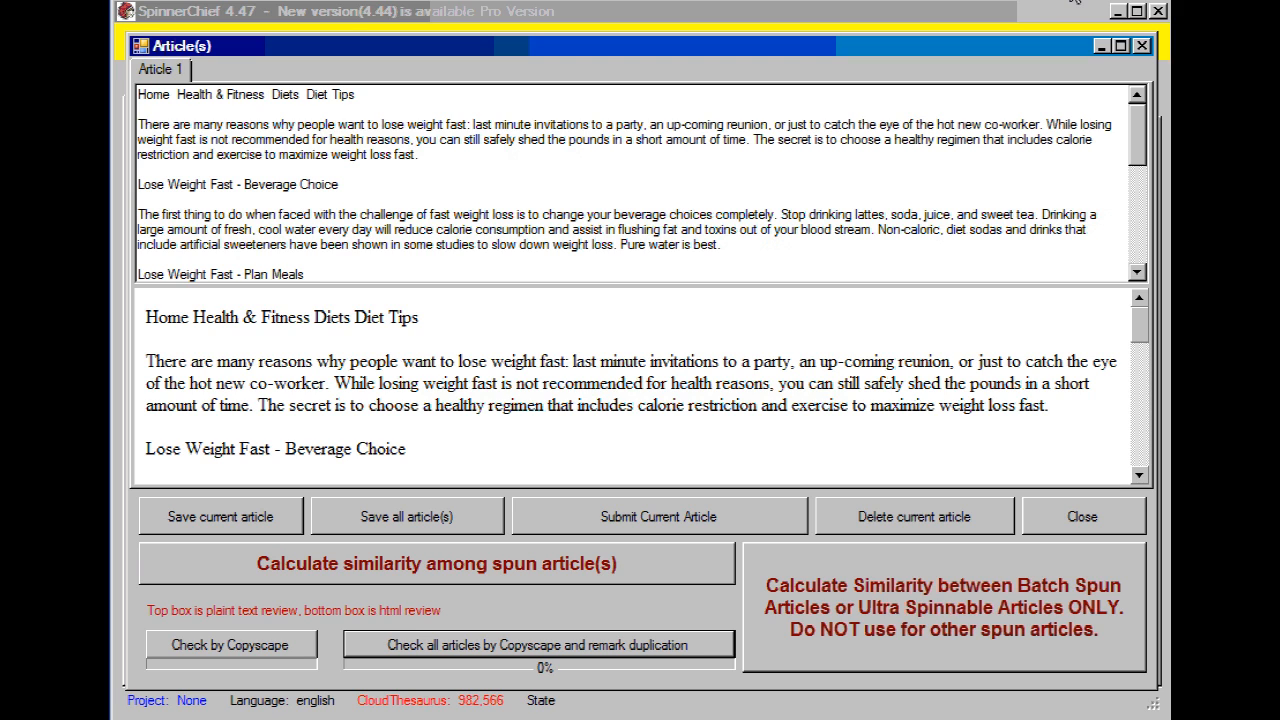
left_click(1143, 47)
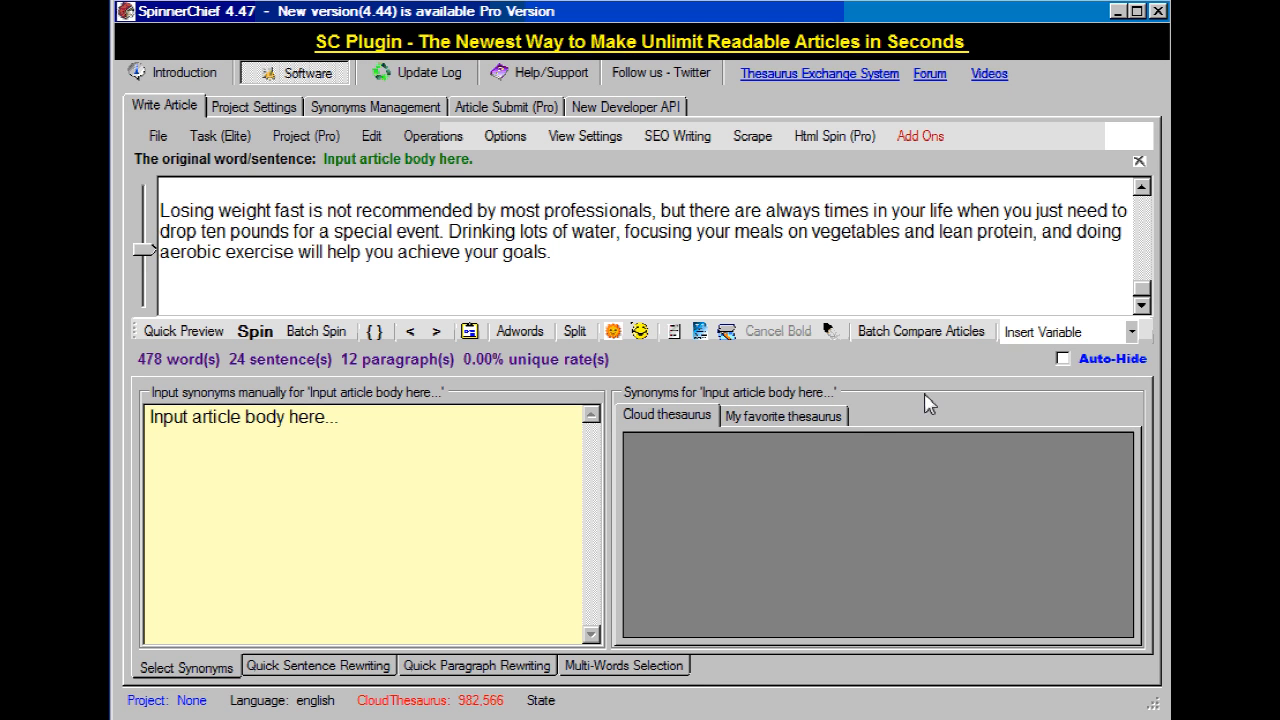
- In the spin settings, enable automatic synonym selection and the option not to use the original word
left_click(255, 331)
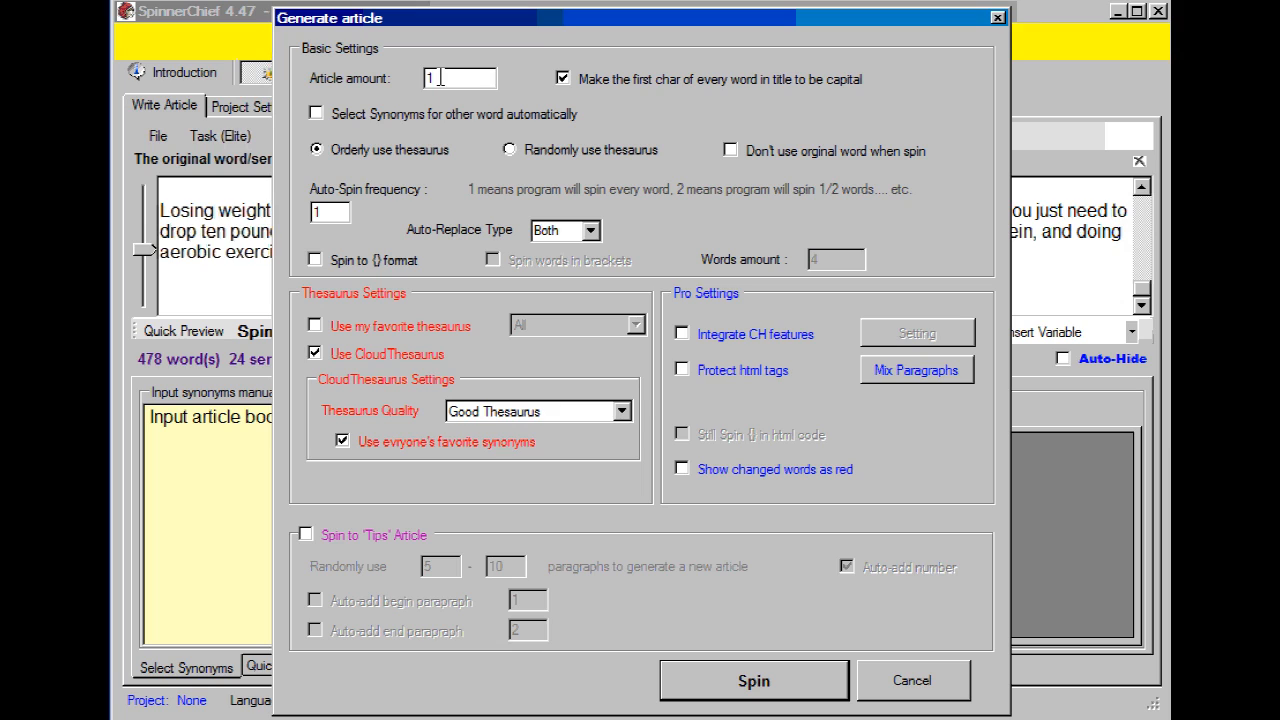
left_click(316, 113)
left_click(729, 151)
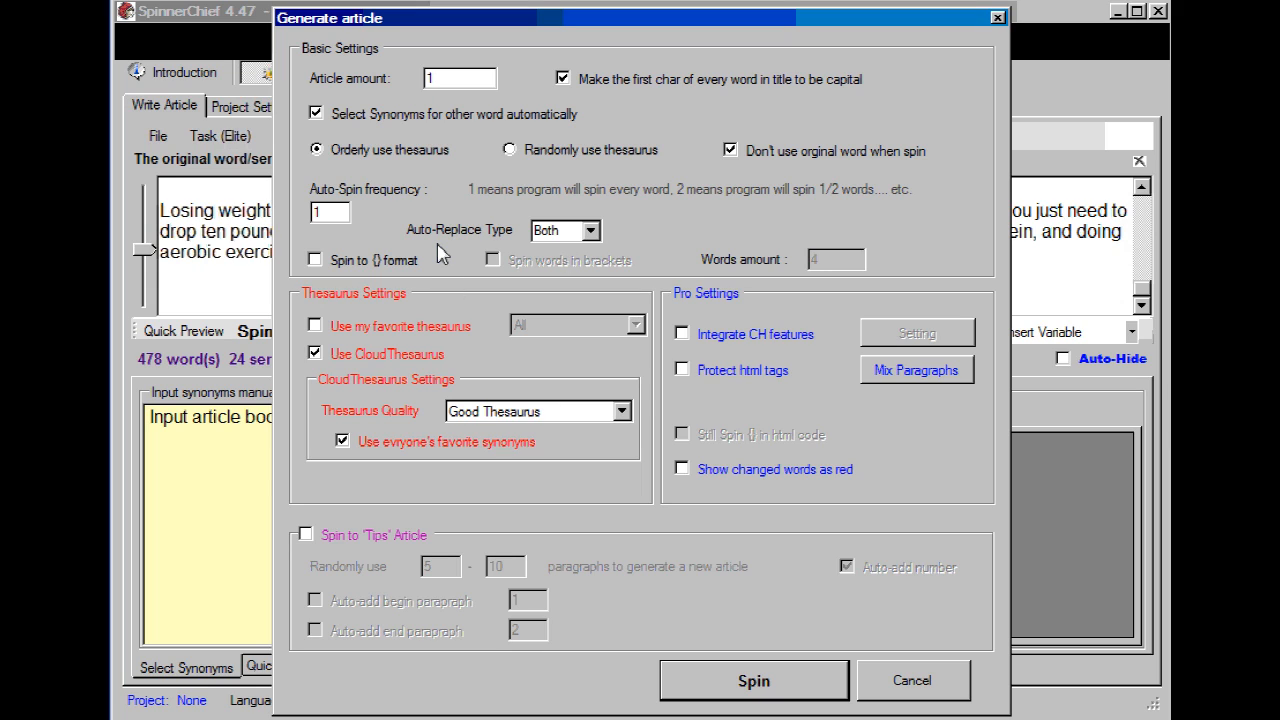
- Set the auto-replace type to Phrase, keeping the minimum phrase length option at more than 2 words
left_click(320, 209)
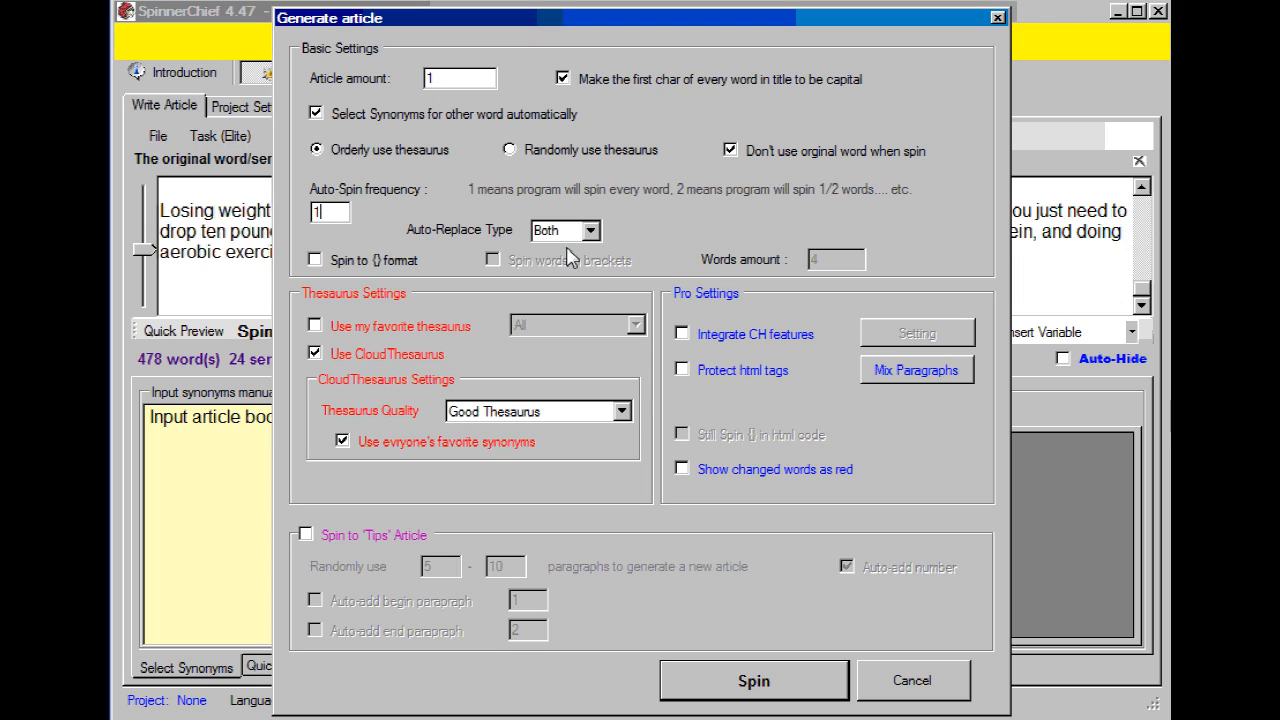
left_click(591, 233)
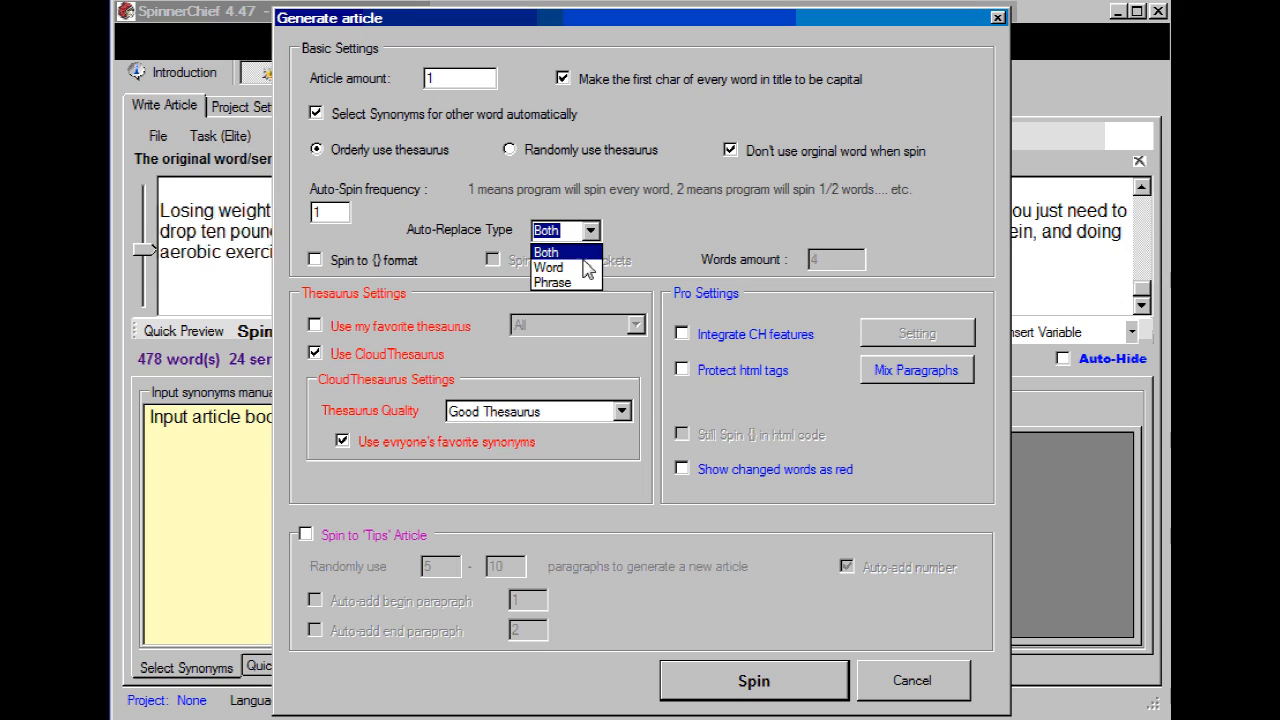
left_click(585, 270)
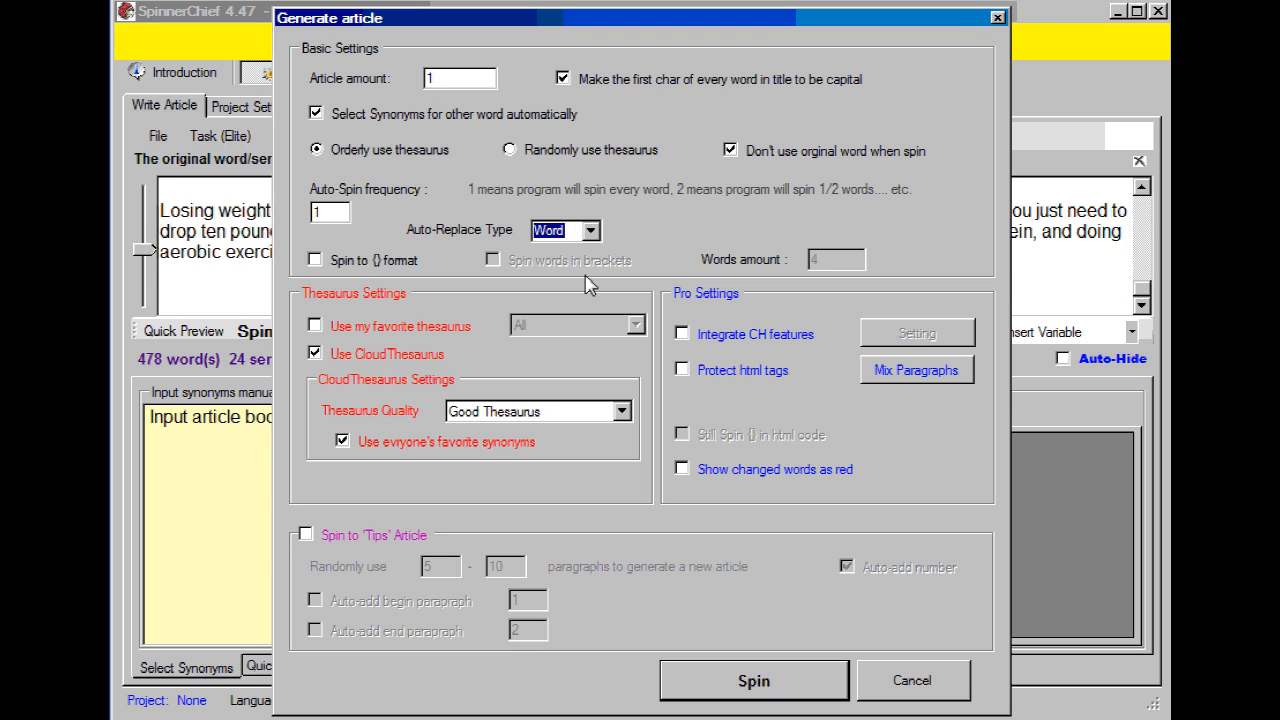
left_click(590, 231)
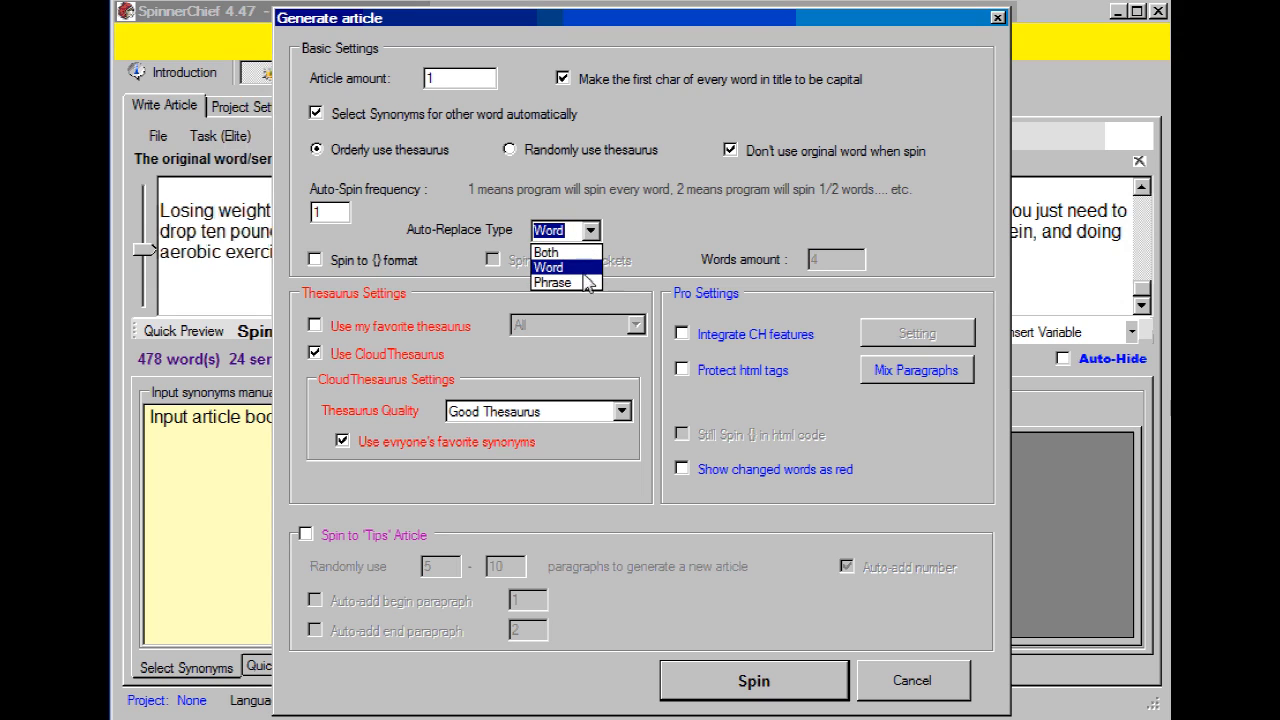
left_click(588, 284)
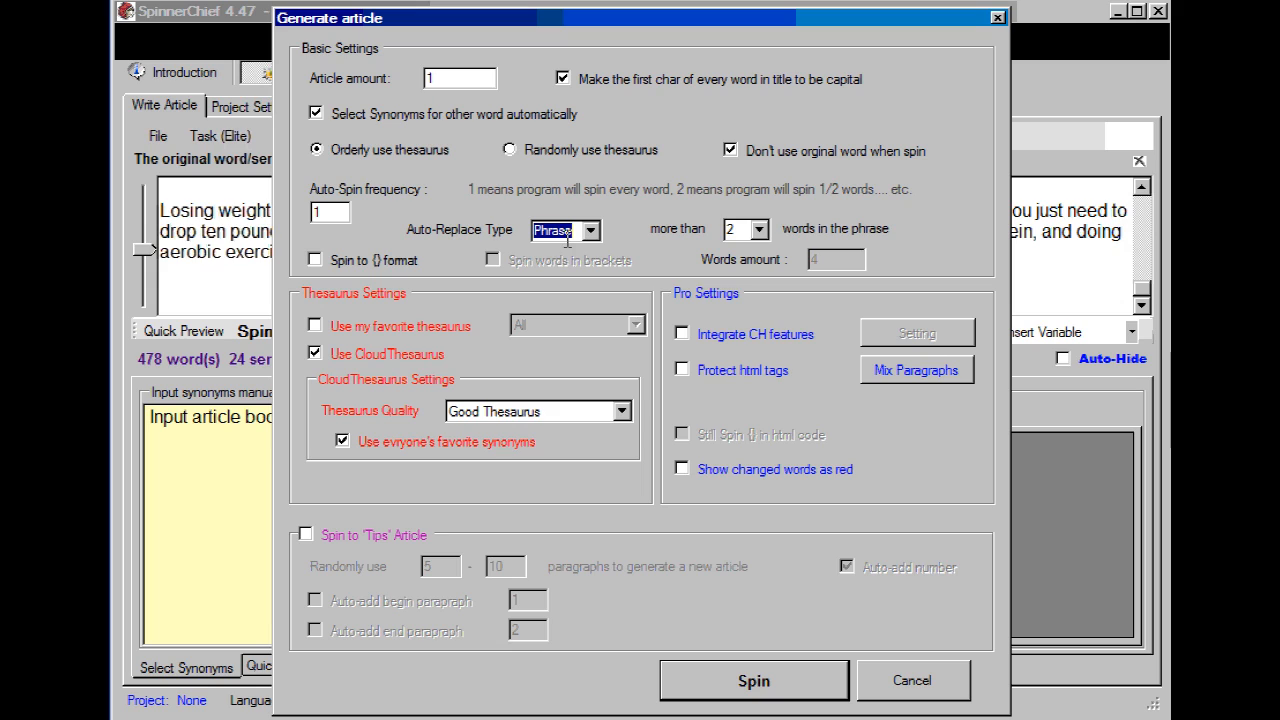
left_click(759, 232)
left_click(759, 232)
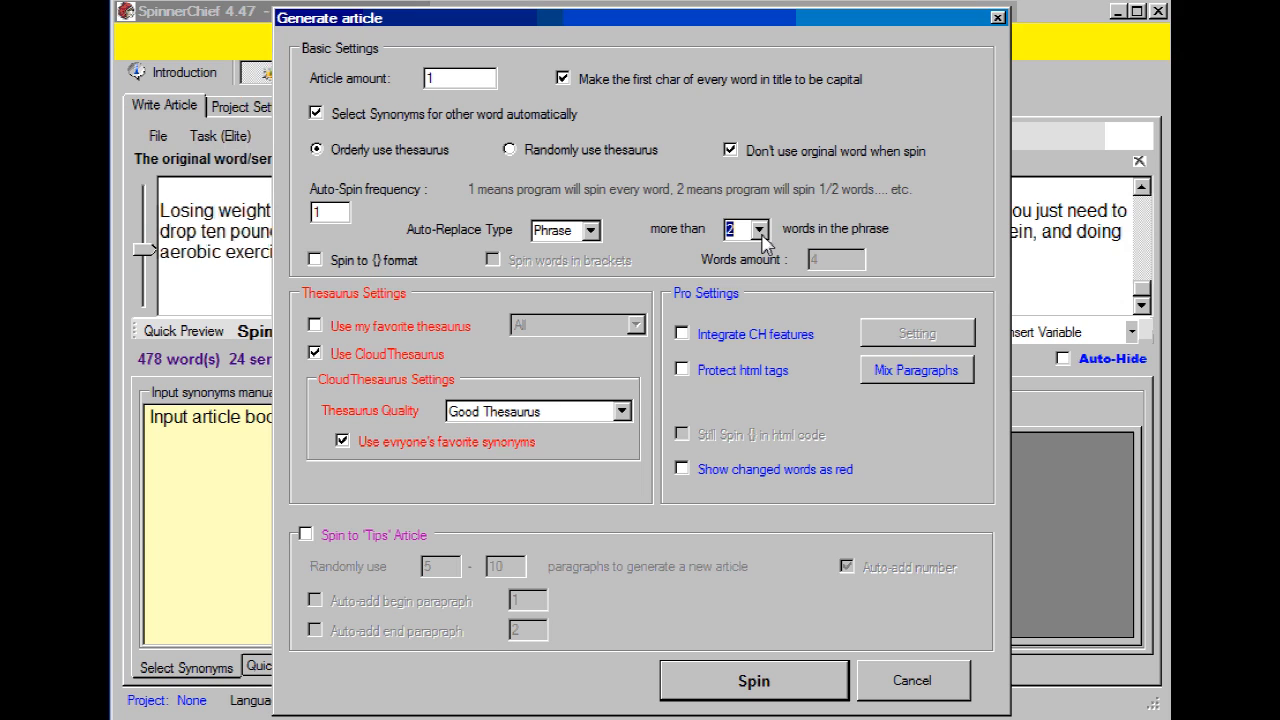
left_click(761, 238)
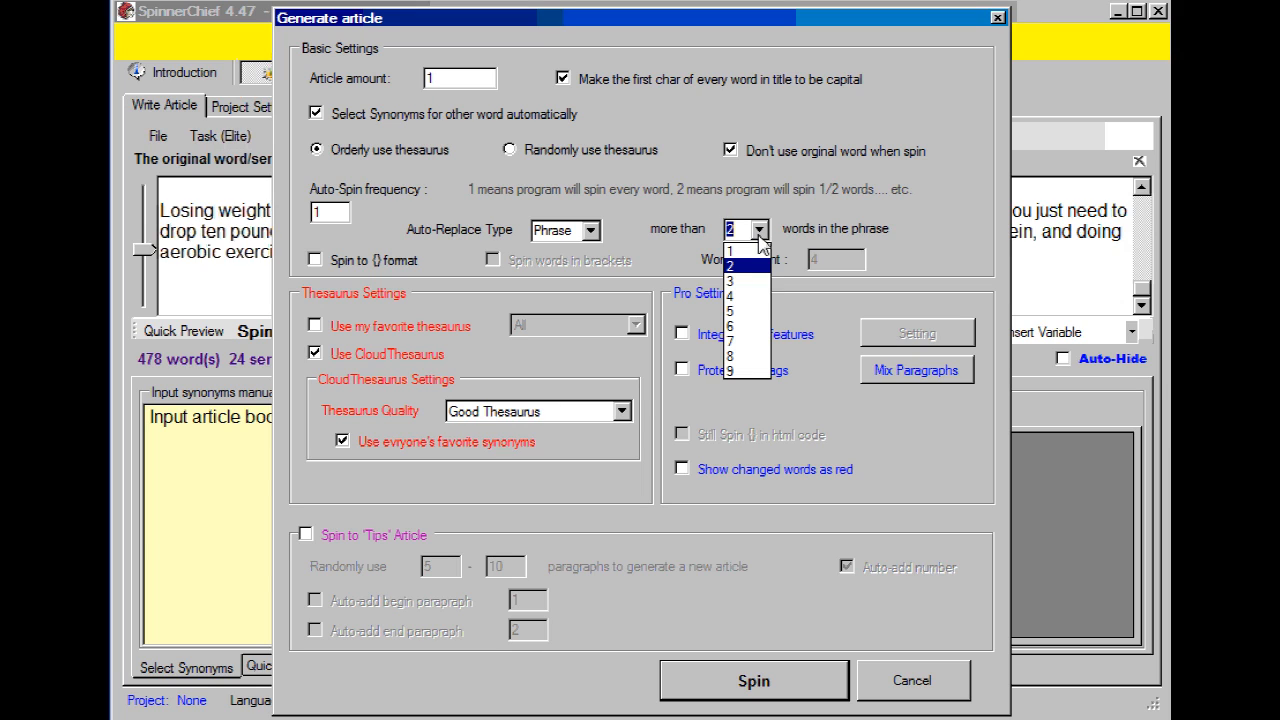
left_click(761, 238)
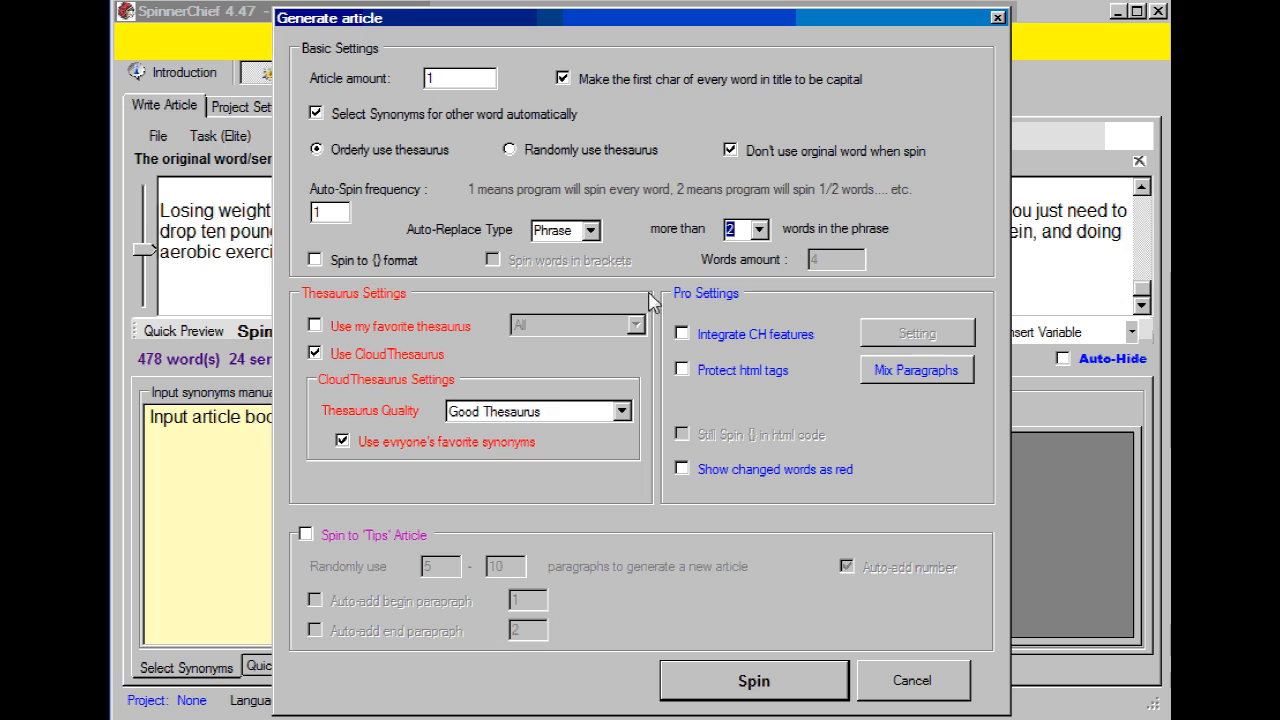
- Set the cloud thesaurus quality to All Thesaurus and spin the article
left_click(331, 214)
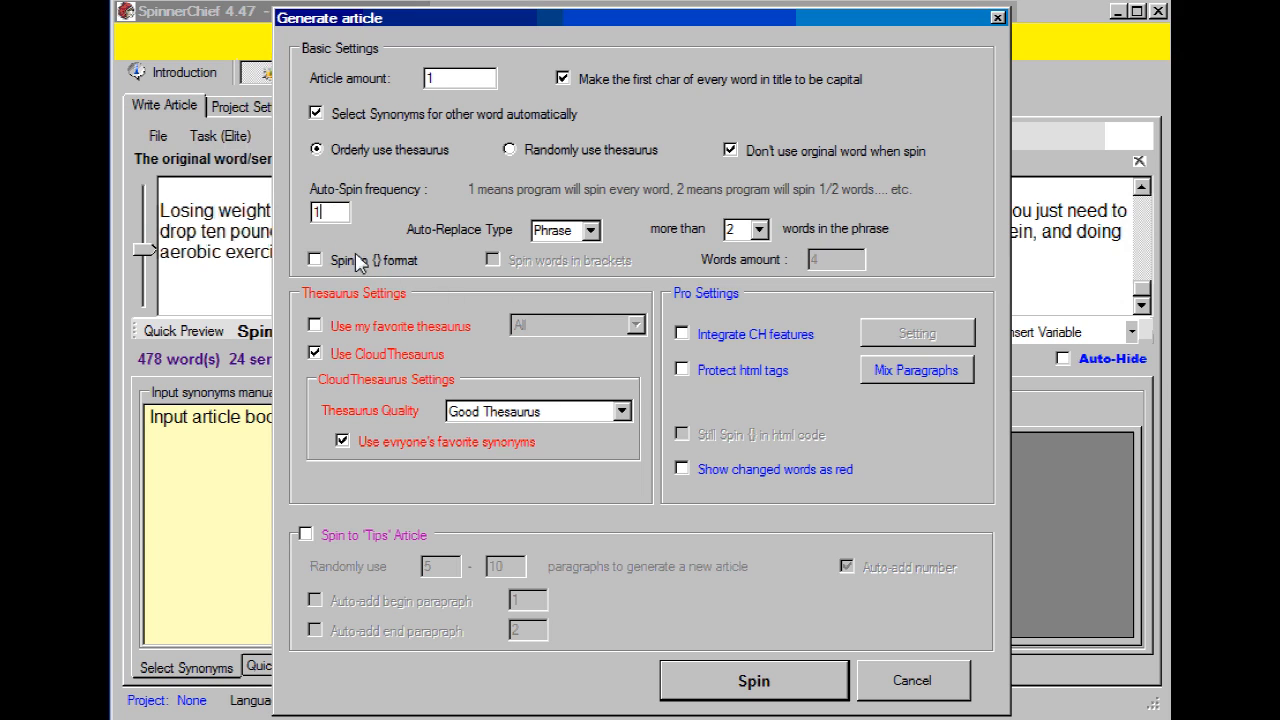
left_click(624, 413)
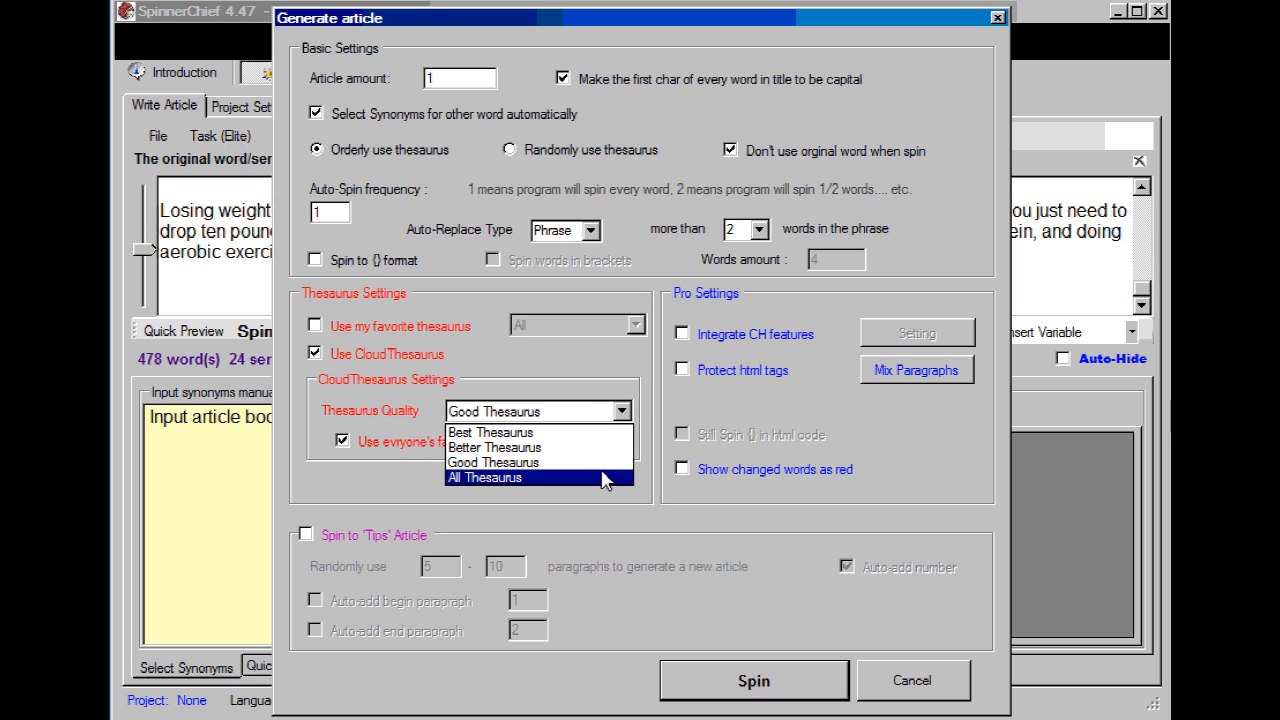
left_click(605, 478)
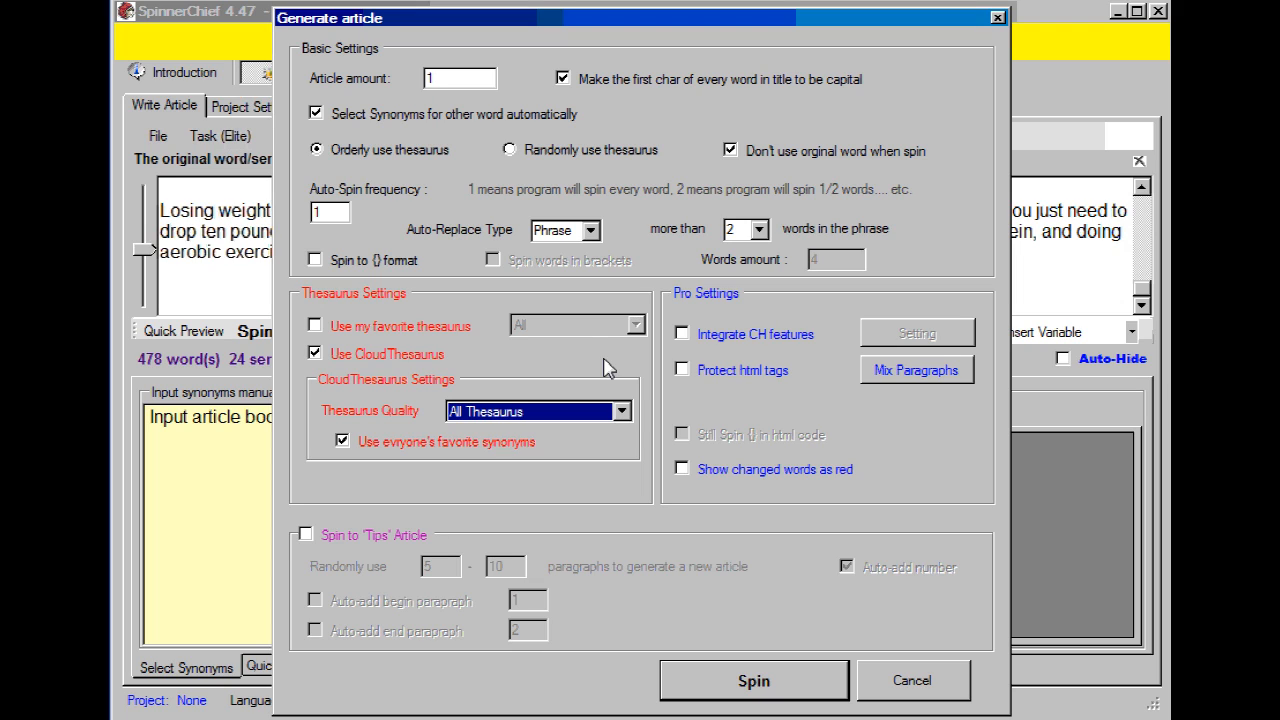
left_click(797, 680)
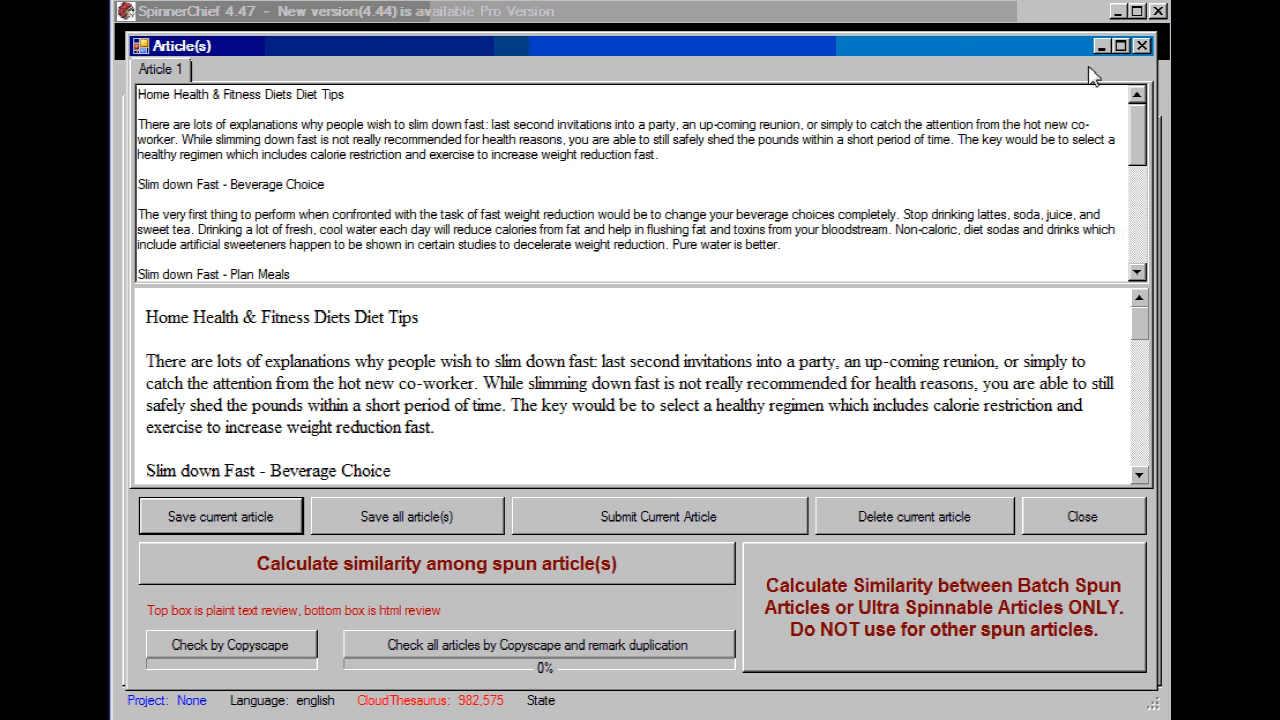
- Close the spun article and spin the original again with changed words shown in red
left_click(1141, 46)
left_click(300, 336)
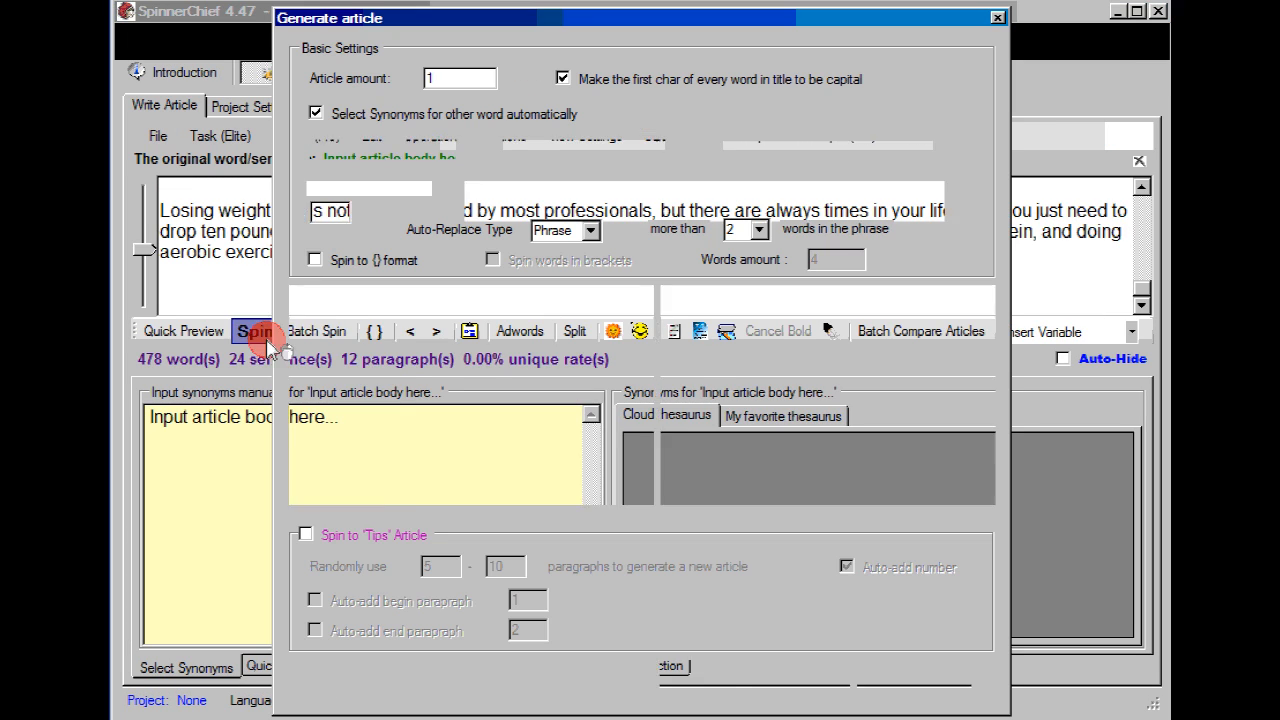
left_click(786, 691)
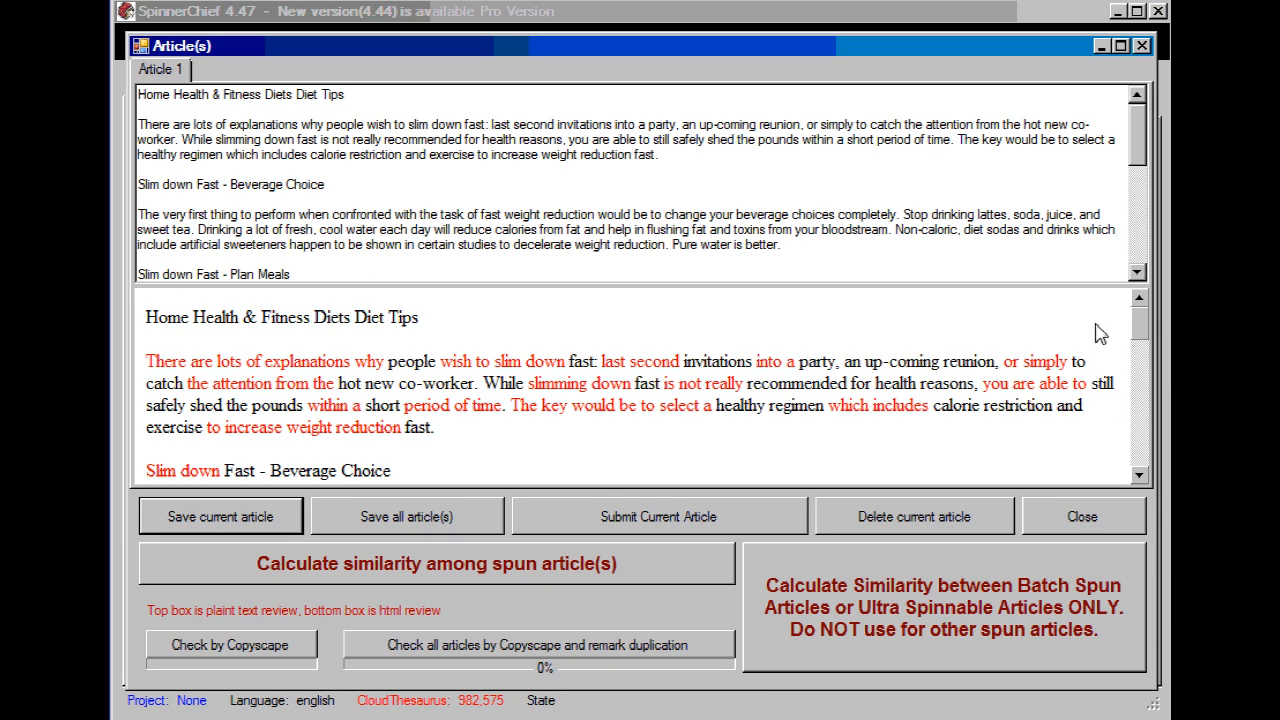
- Review the spun article in the HTML preview from beginning to end, examining the replaced phrases shown in red
left_click_drag(1147, 338, 1147, 383)
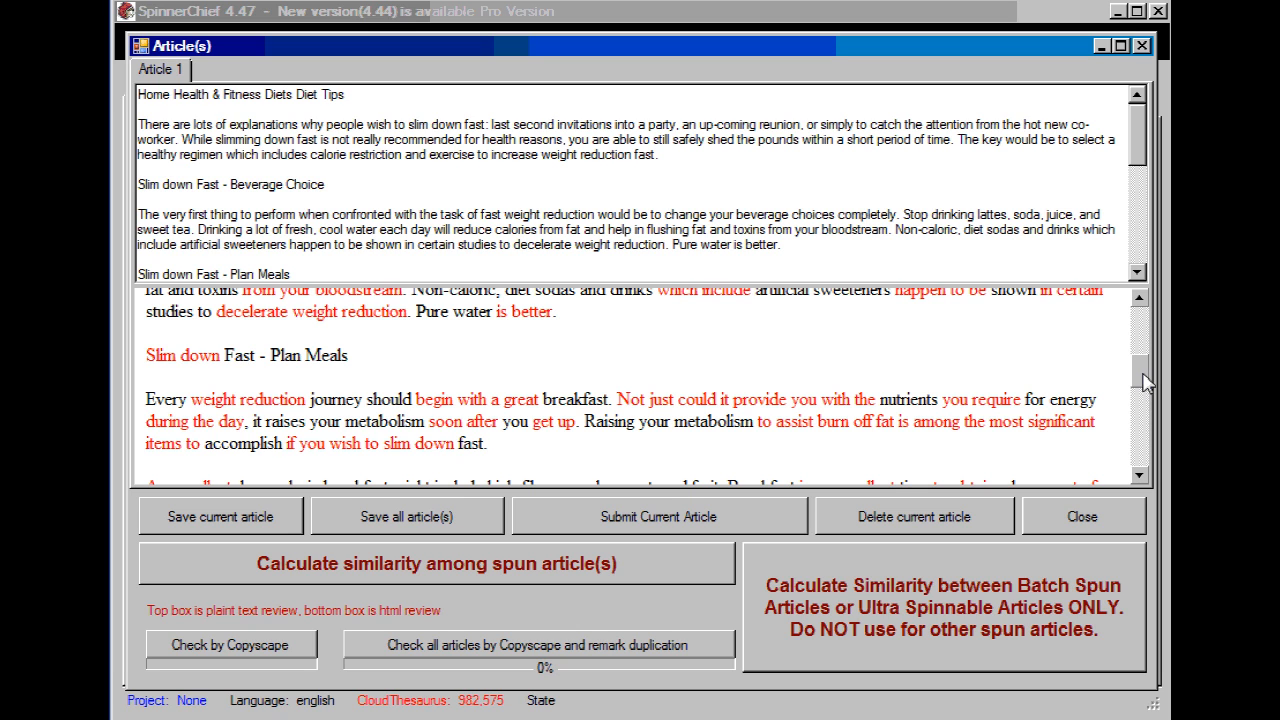
left_click_drag(1147, 383, 1138, 330)
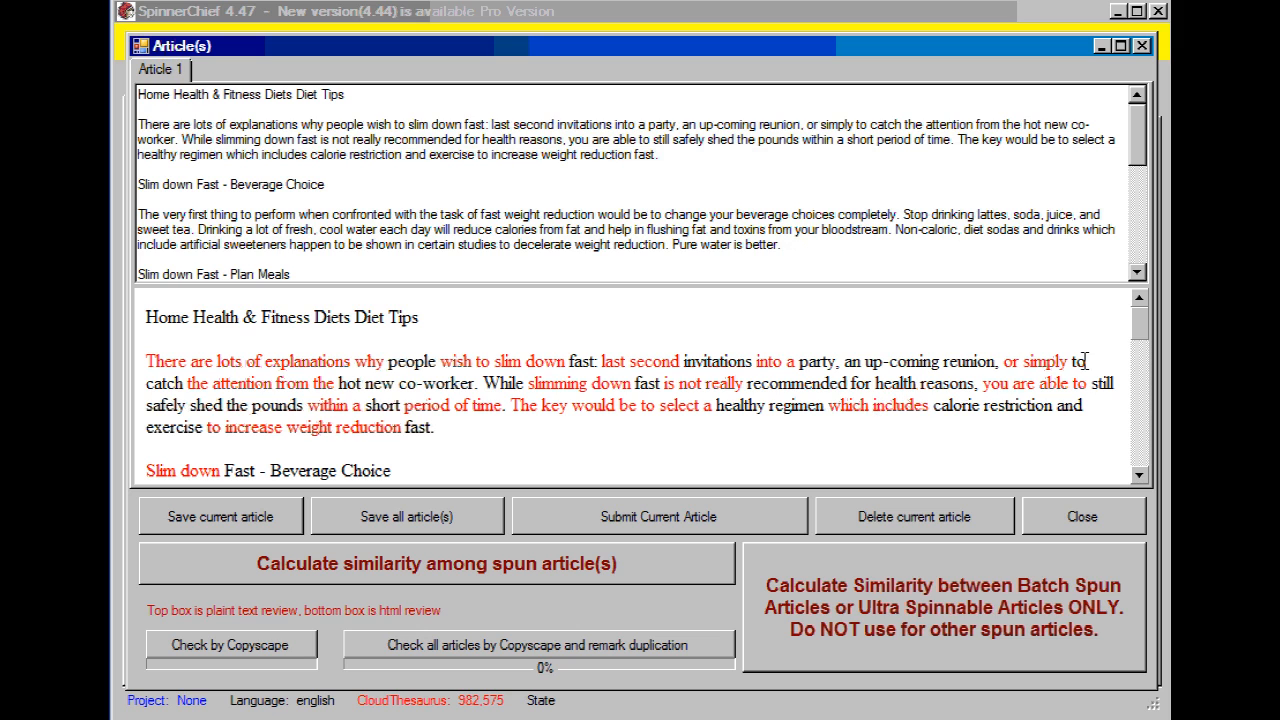
scroll(1143, 346, "down", 1)
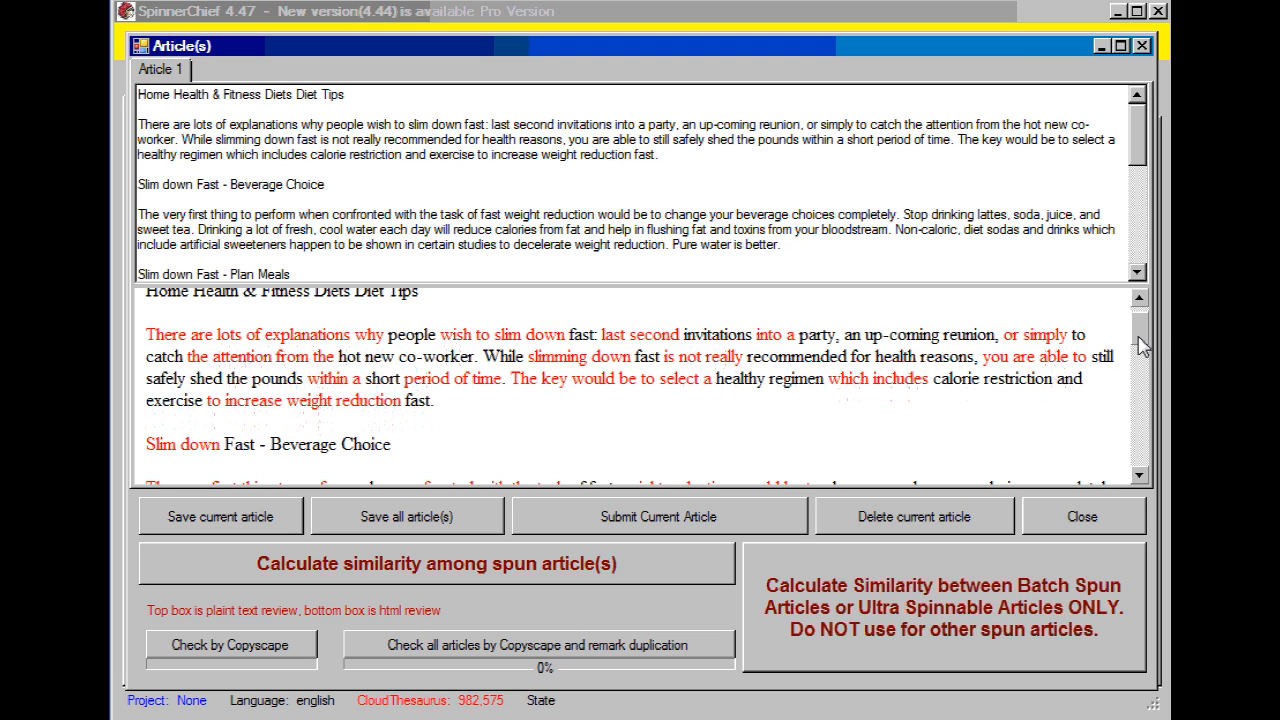
scroll(1143, 346, "down", 1)
scroll(1143, 340, "up", 2)
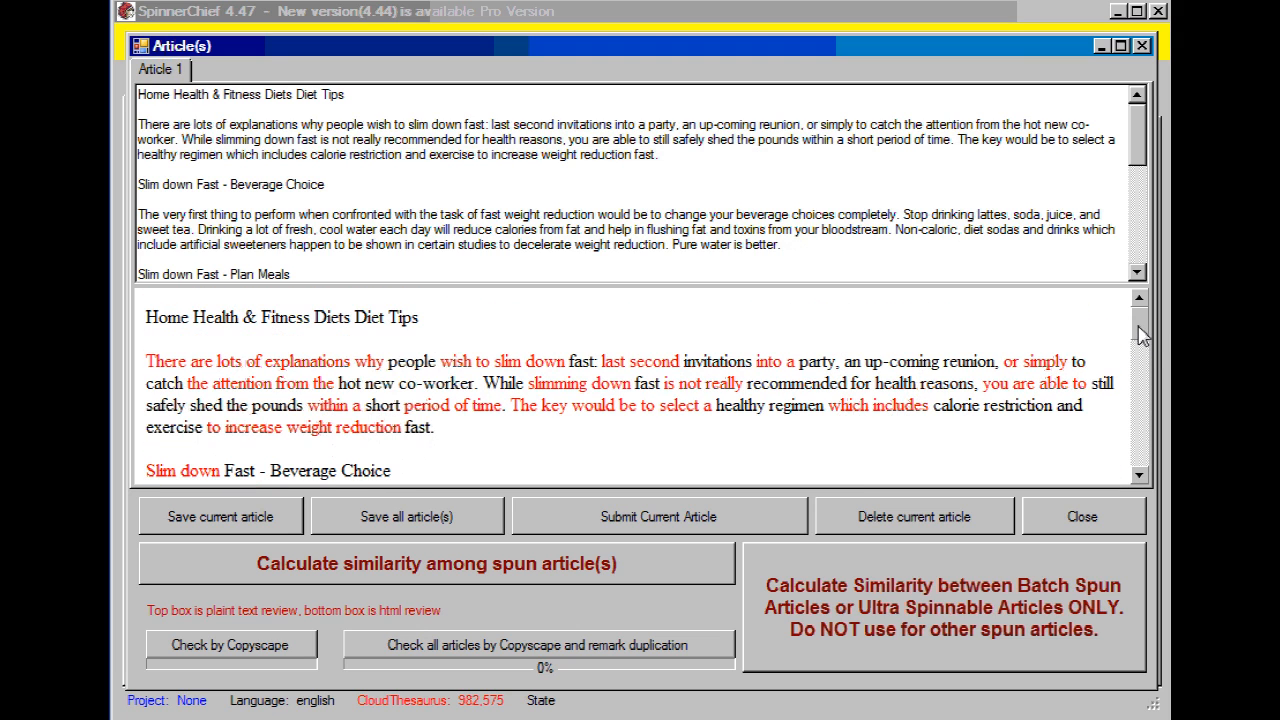
left_click_drag(1143, 338, 1139, 466)
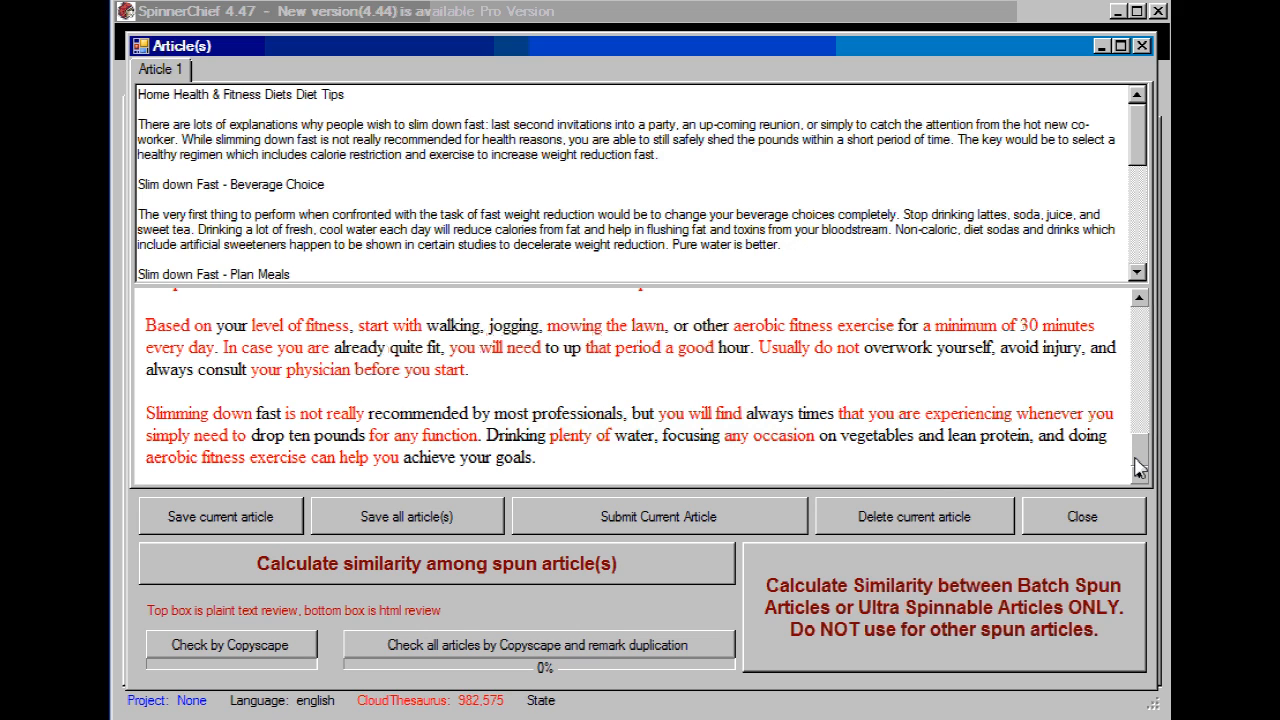
left_click_drag(1138, 468, 1143, 432)
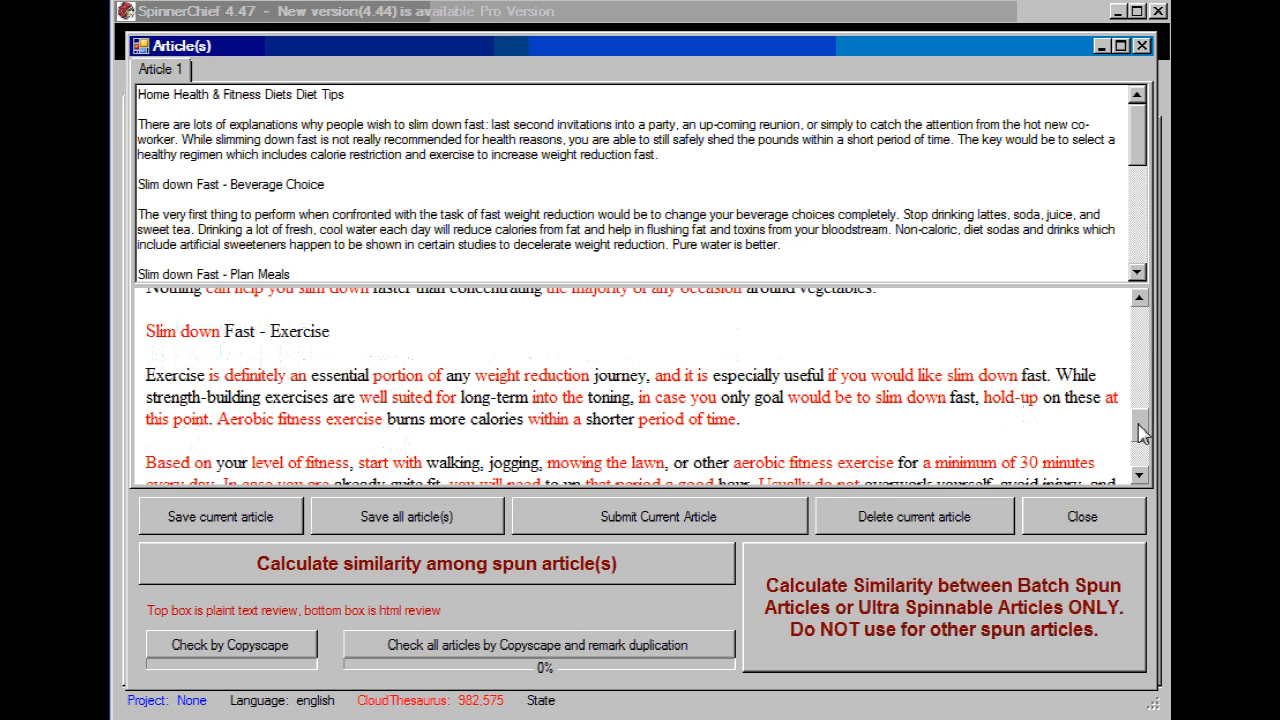
left_click_drag(1143, 432, 1141, 462)
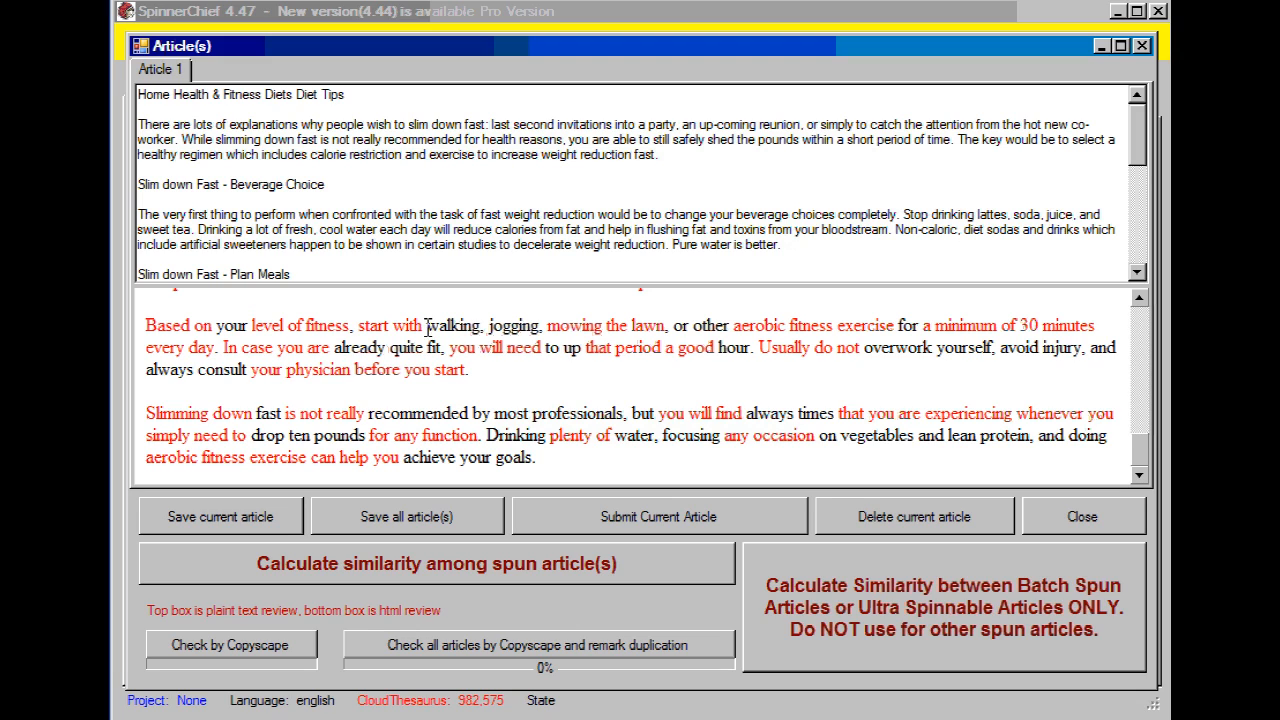
- Check the current spun article for duplicate content with Copyscape and move the results window so its title bar is reachable
left_click(249, 651)
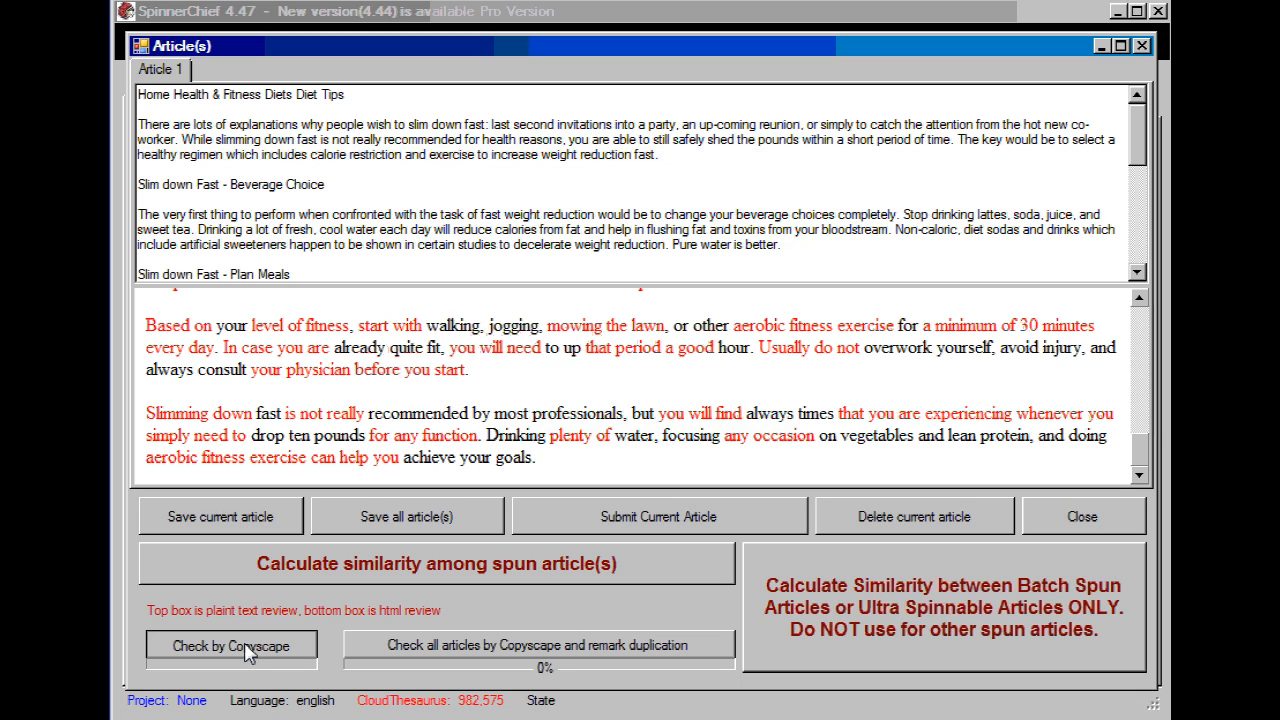
left_click(249, 651)
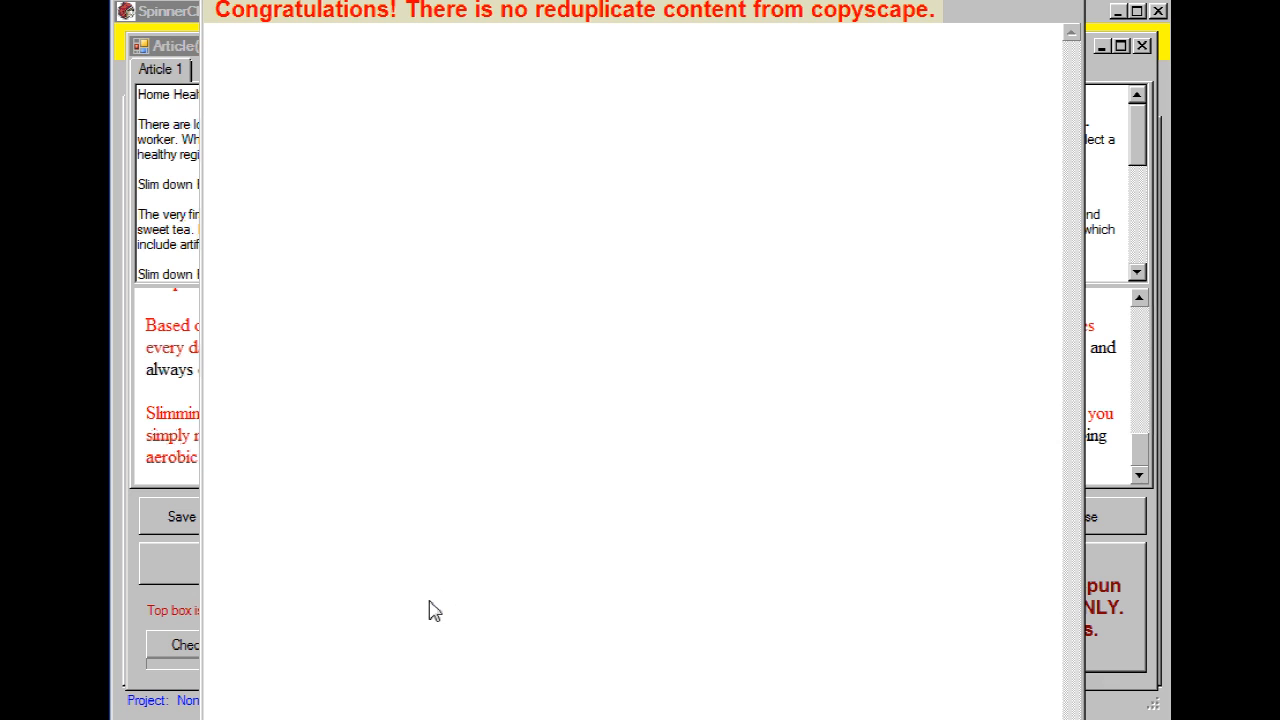
mouse_move(999, 1)
left_mouse_down()
mouse_move(999, 31)
mouse_move(1004, 16)
left_mouse_up()
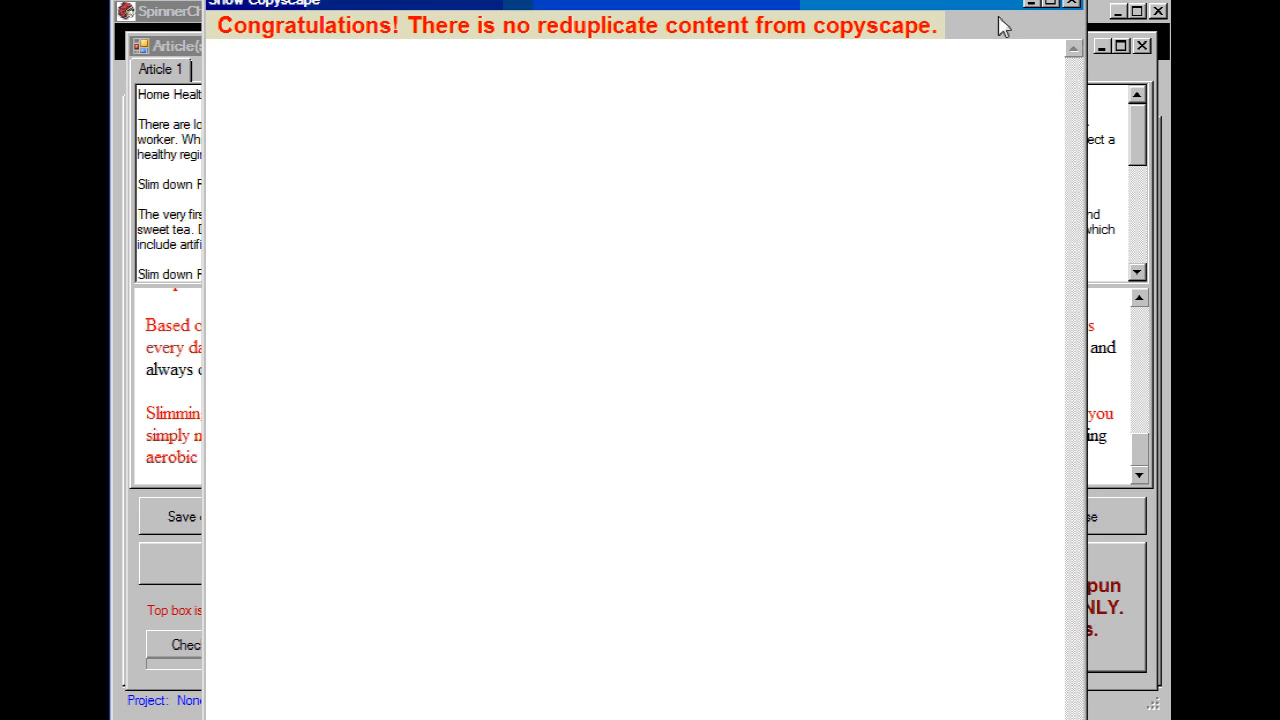